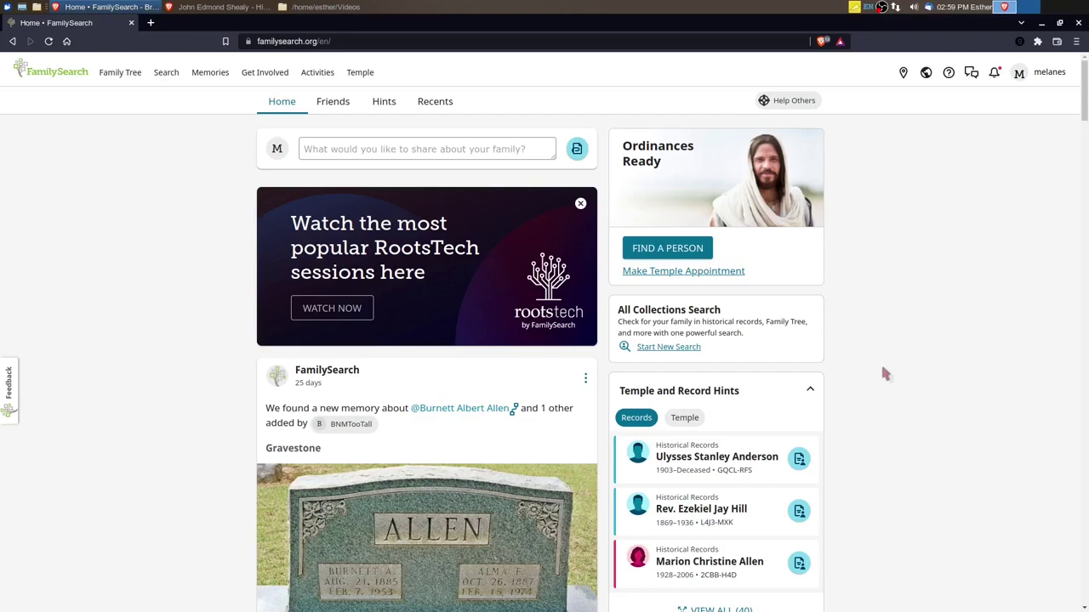
- Scroll the FamilySearch home page down toward the FamilySearch Labs section
{"action": "scroll", "coordinate": [876, 349], "scroll_direction": "down", "scroll_amount": 4}
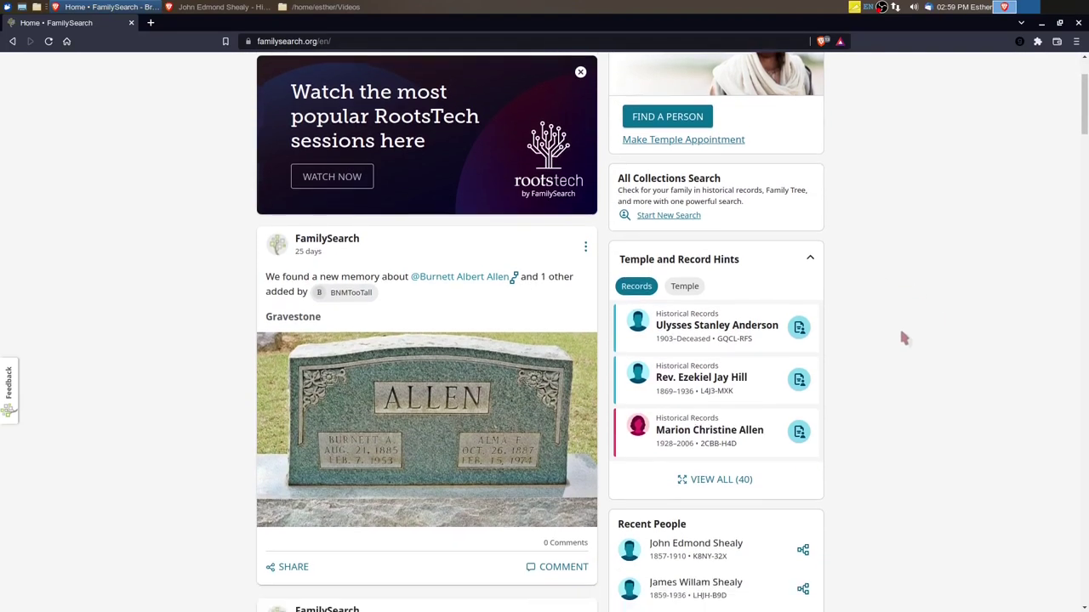
{"action": "scroll", "coordinate": [884, 338], "scroll_direction": "down", "scroll_amount": 3}
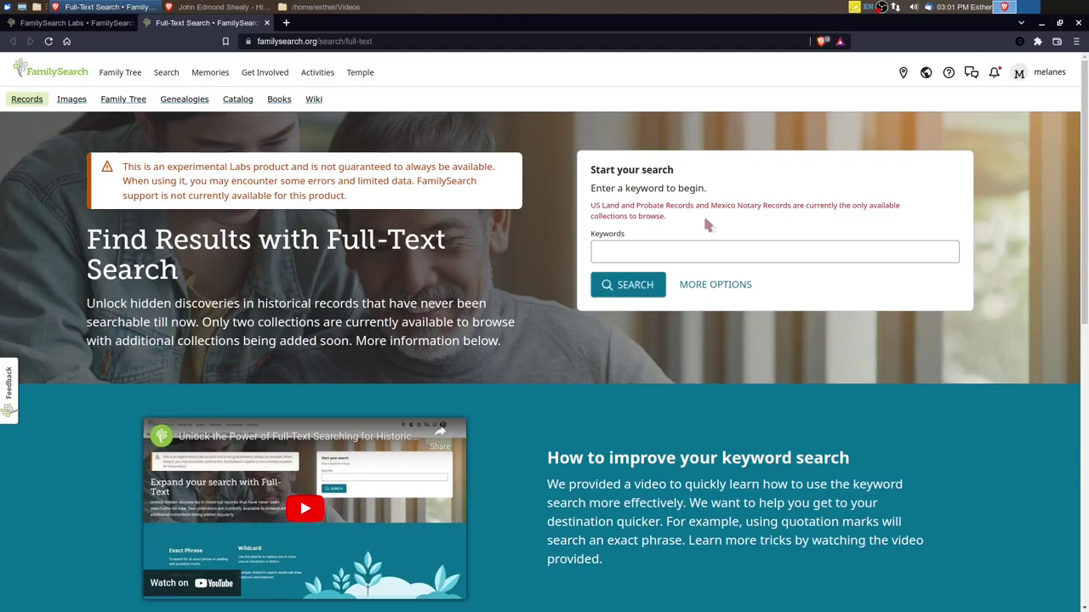
- Run a full-text search for the first suggested ancestor name, returning 40,630 results
{"action": "left_click", "coordinate": [618, 253]}
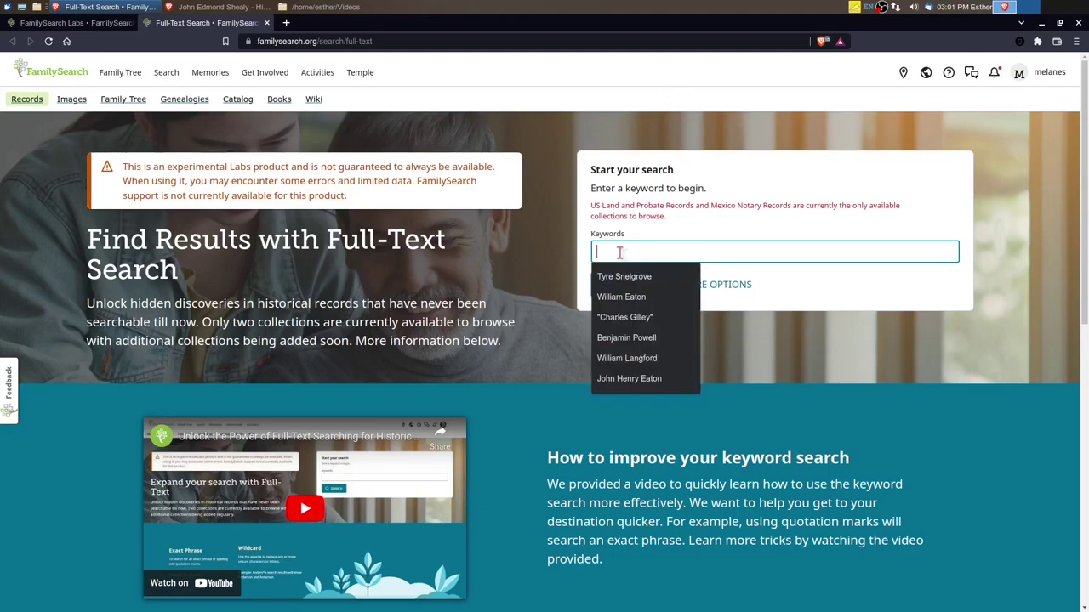
{"action": "key", "text": "Down"}
{"action": "key", "text": "Return"}
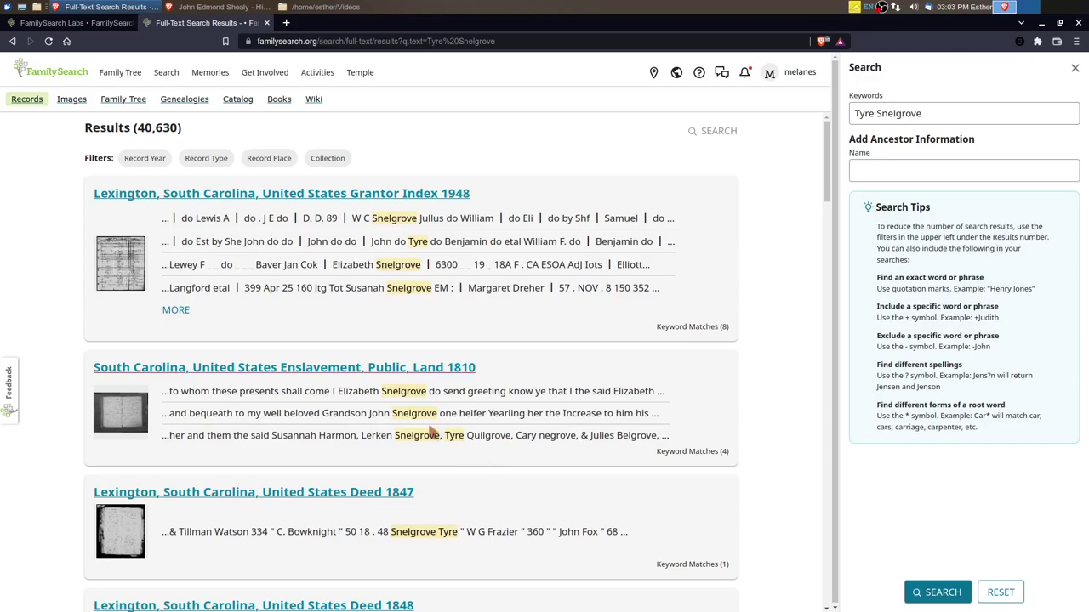
- Open the Enslavement, Public, Land 1810 result (image 352 of 669) in a new tab
{"action": "right_click", "coordinate": [312, 373]}
{"action": "left_click", "coordinate": [349, 391]}
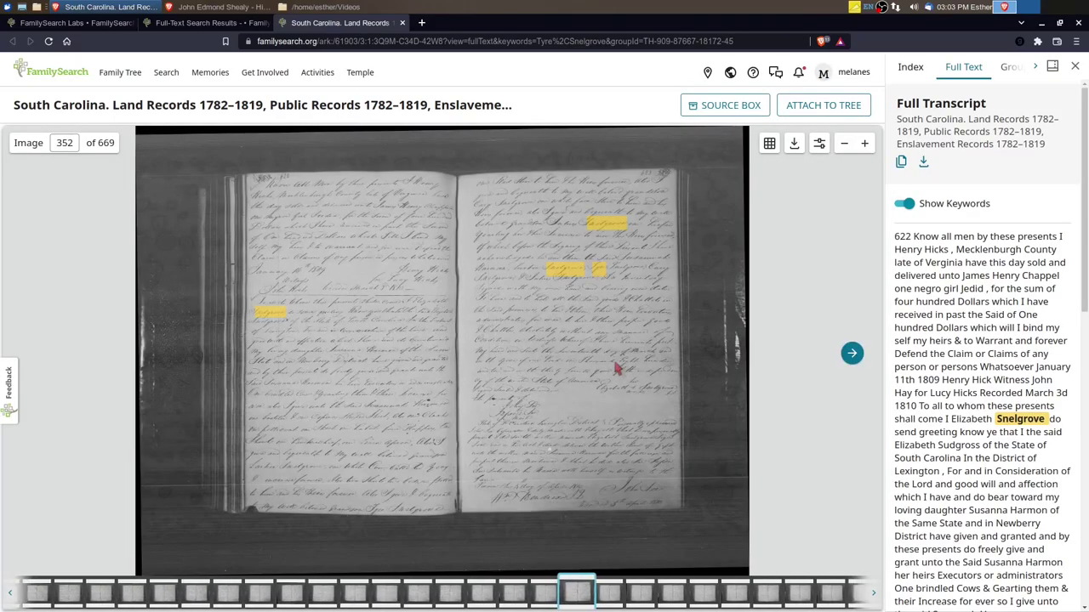
{"action": "scroll", "coordinate": [541, 398], "scroll_direction": "up", "scroll_amount": 5}
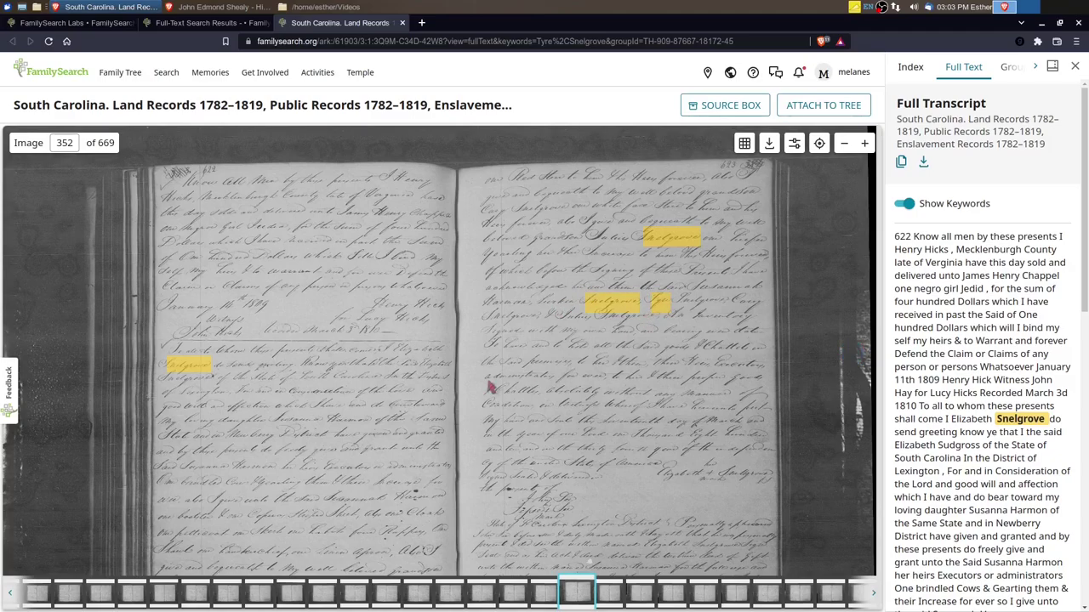
- Zoom into the left page's highlighted keyword and select 'To all to whom these presents' in the transcript
{"action": "scroll", "coordinate": [403, 455], "scroll_direction": "up", "scroll_amount": 3}
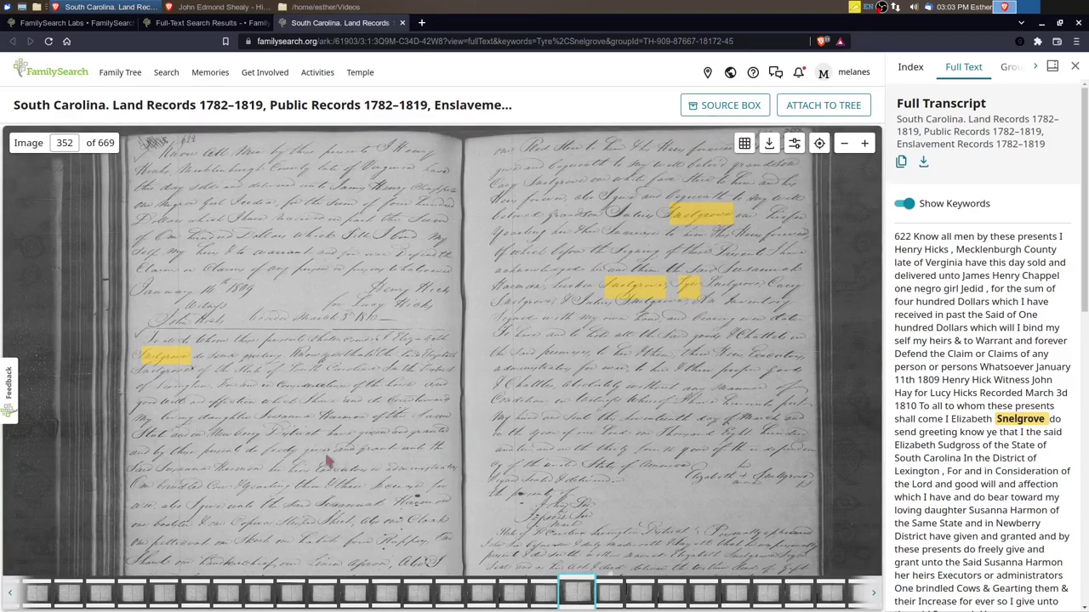
{"action": "scroll", "coordinate": [308, 465], "scroll_direction": "up", "scroll_amount": 3}
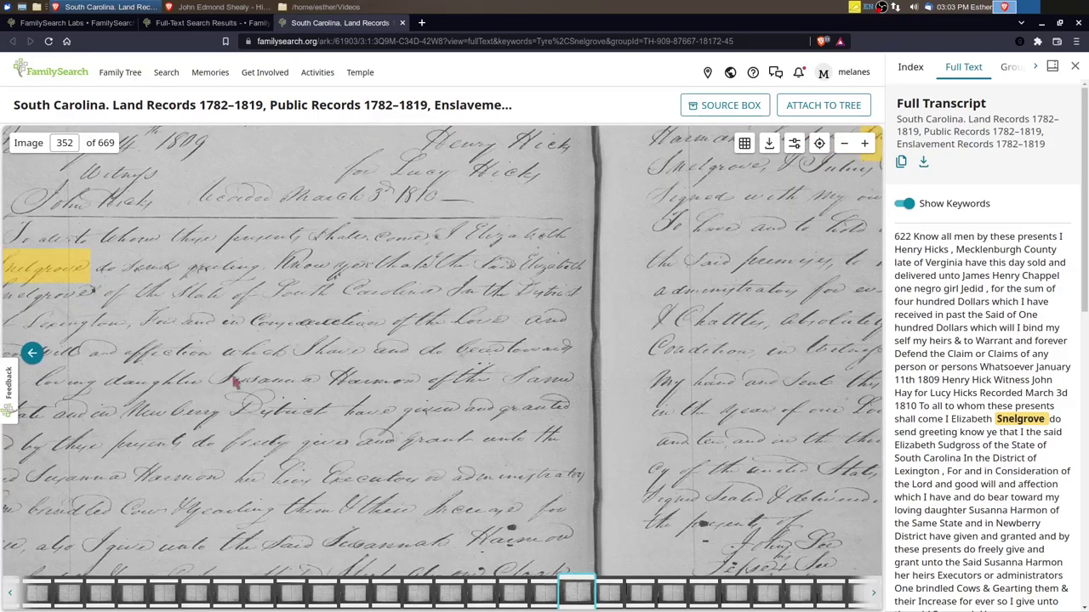
{"action": "scroll", "coordinate": [344, 374], "scroll_direction": "up", "scroll_amount": 1}
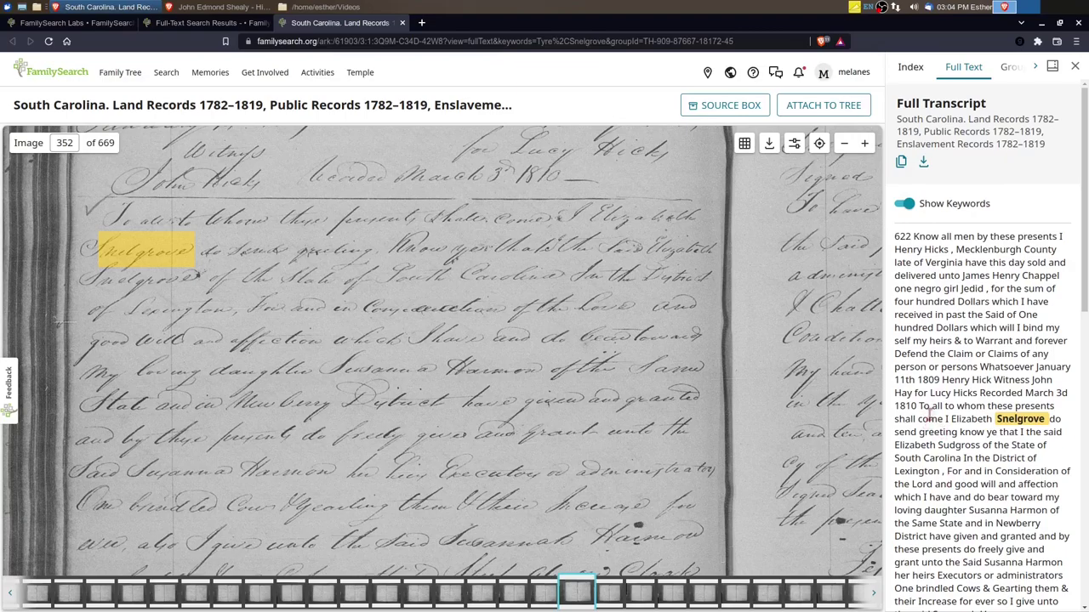
{"action": "left_click_drag", "start_coordinate": [919, 407], "coordinate": [1066, 411]}
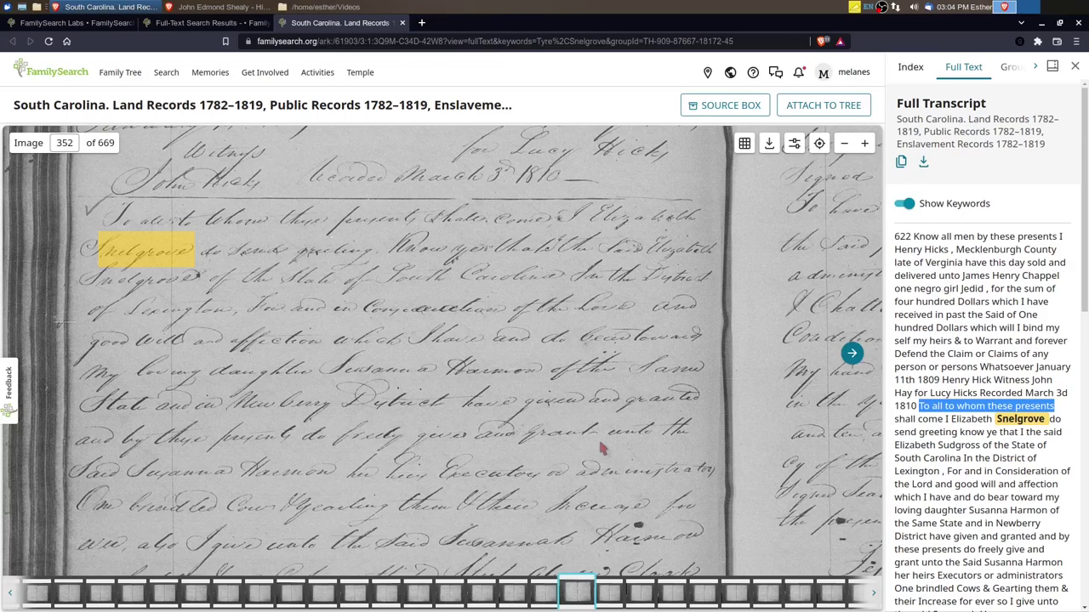
- Pan the image over to page 623 and center its three highlighted keyword matches
{"action": "left_click_drag", "start_coordinate": [644, 316], "coordinate": [394, 461]}
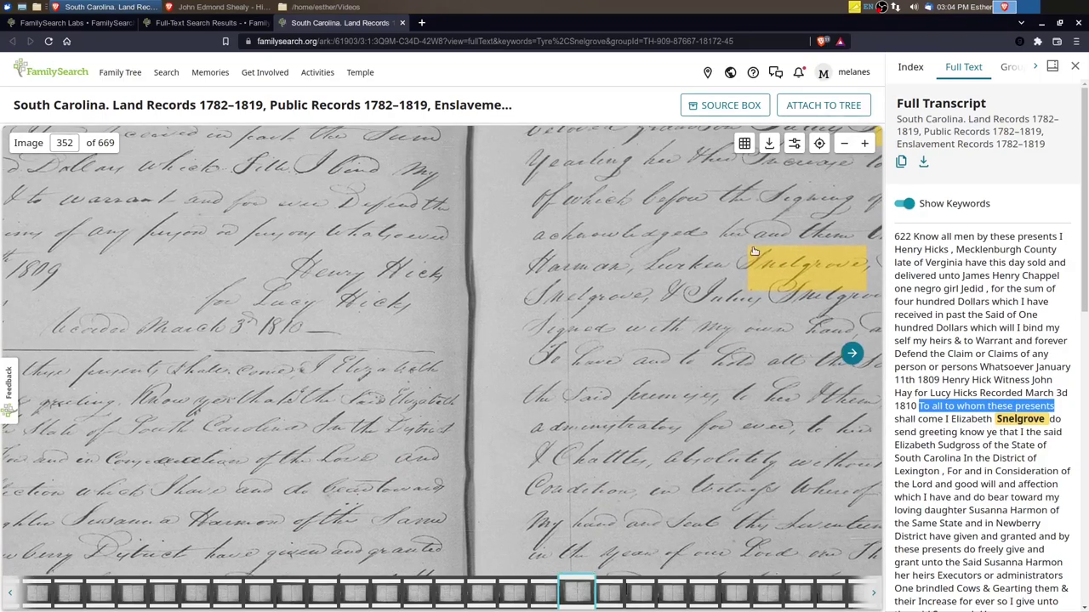
{"action": "left_click_drag", "start_coordinate": [732, 272], "coordinate": [443, 423]}
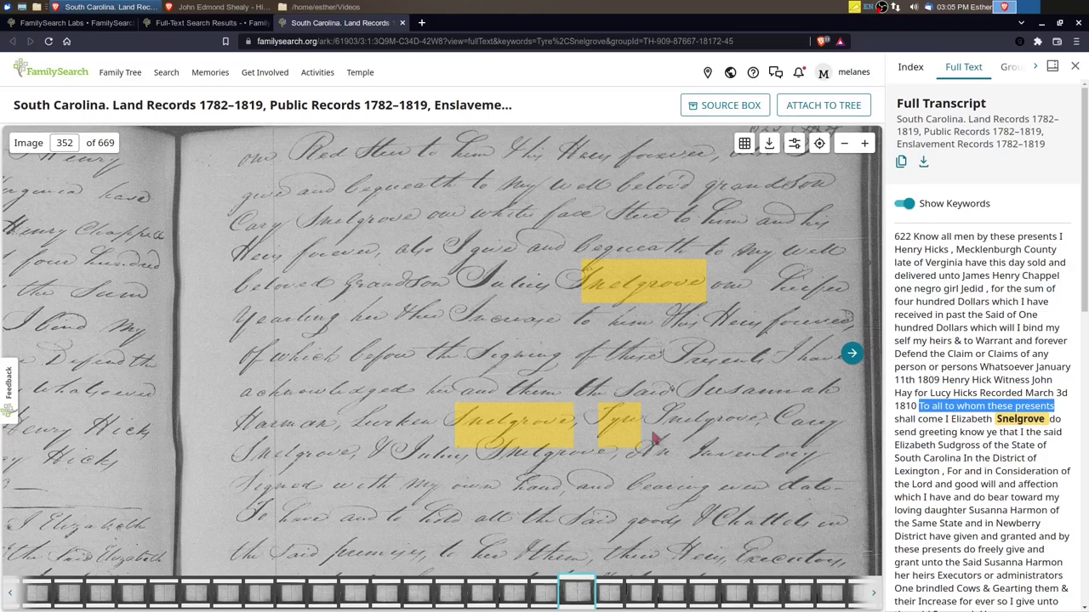
{"action": "scroll", "coordinate": [651, 433], "scroll_direction": "up", "scroll_amount": 1}
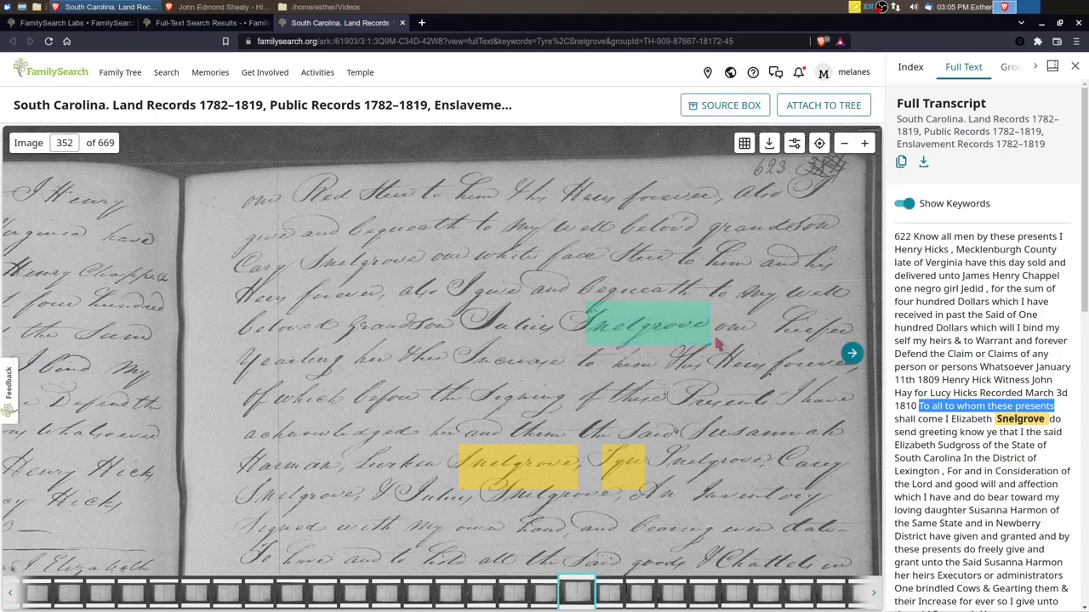
{"action": "left_click_drag", "start_coordinate": [576, 417], "coordinate": [571, 307]}
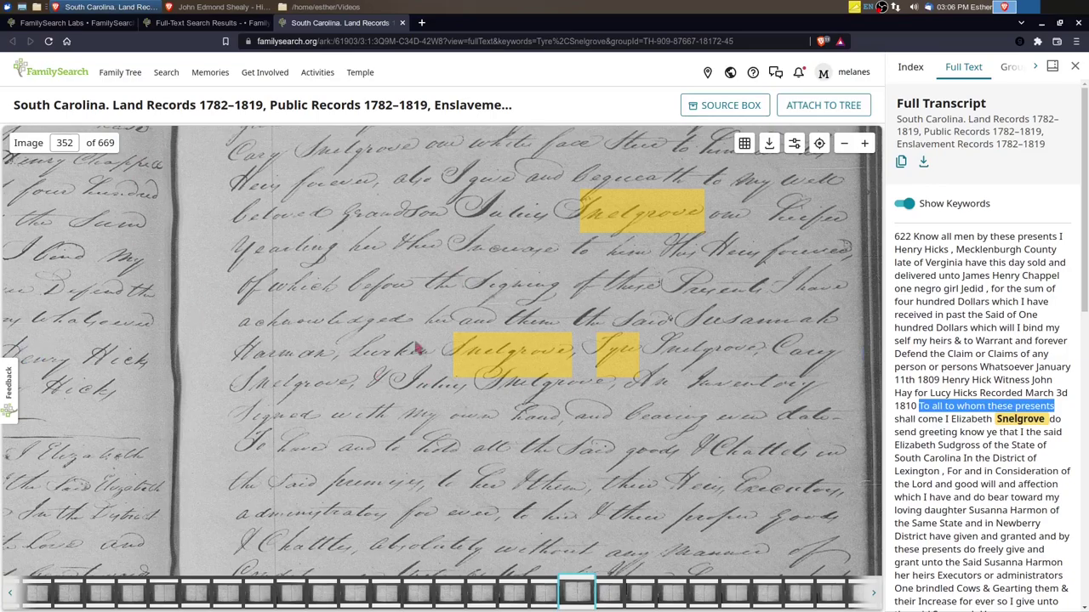
- Start attaching the South Carolina land record to the family tree
{"action": "left_click", "coordinate": [818, 109]}
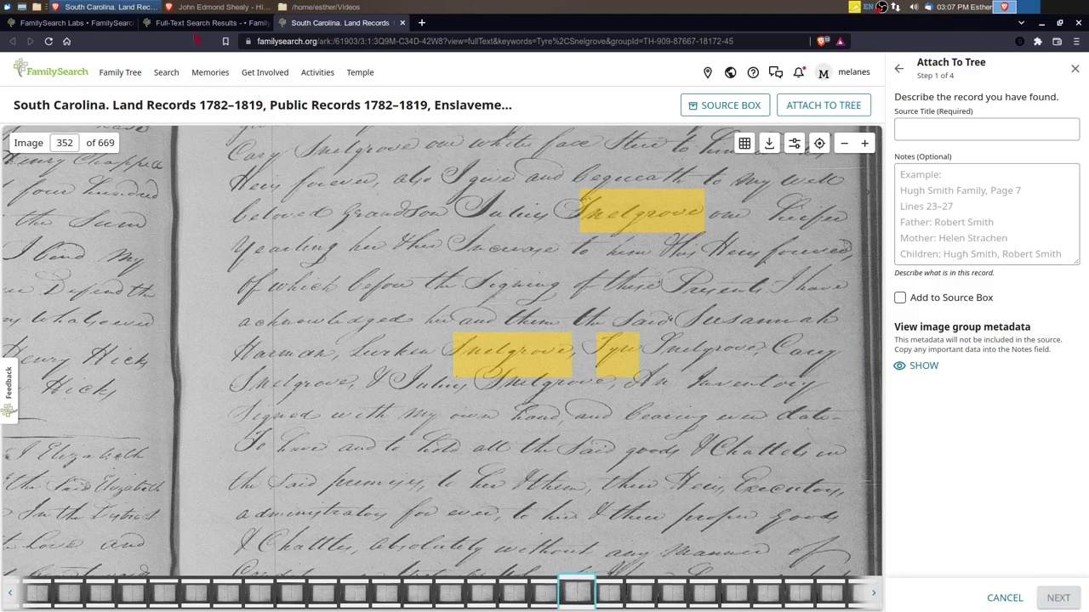
- Return to the Full-Text Search Results tab showing 40,630 results
{"action": "left_click", "coordinate": [189, 25]}
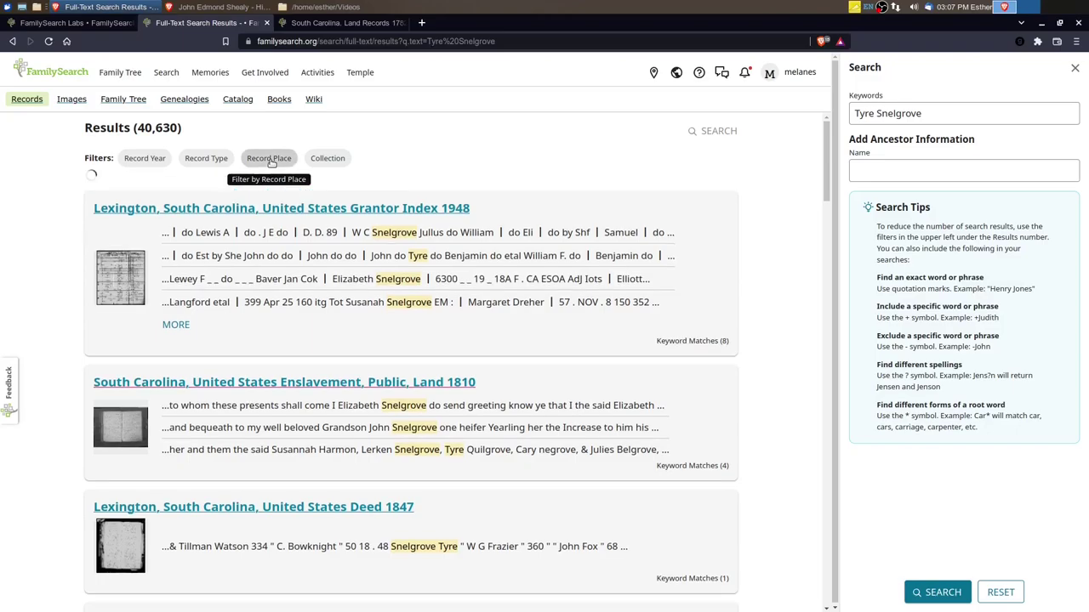
- Filter record place to South Carolina, United States of America, narrowing results to 954
{"action": "left_click", "coordinate": [271, 162]}
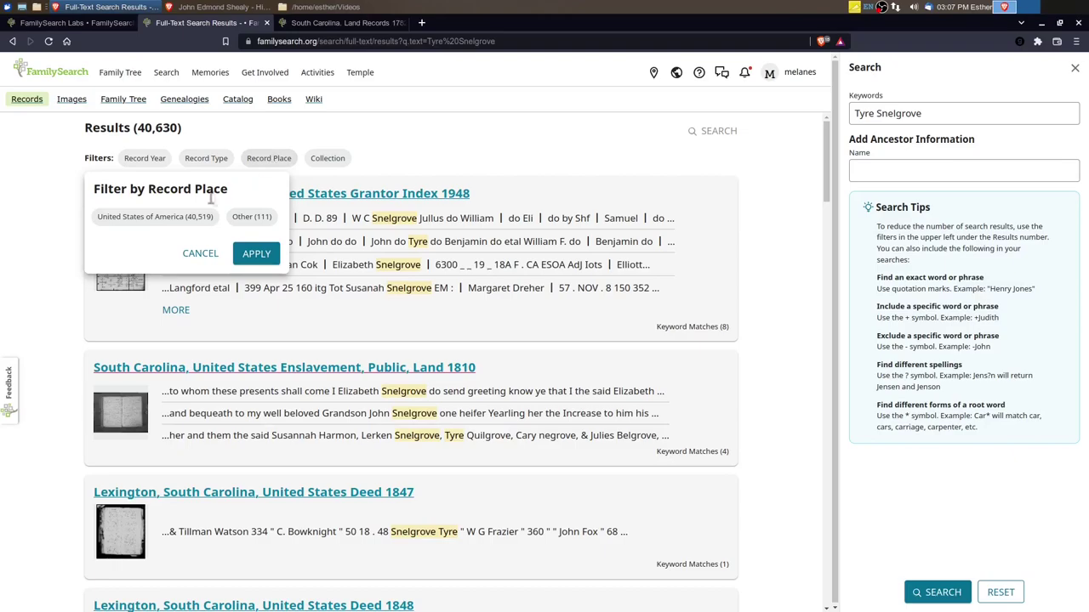
{"action": "left_click", "coordinate": [156, 220]}
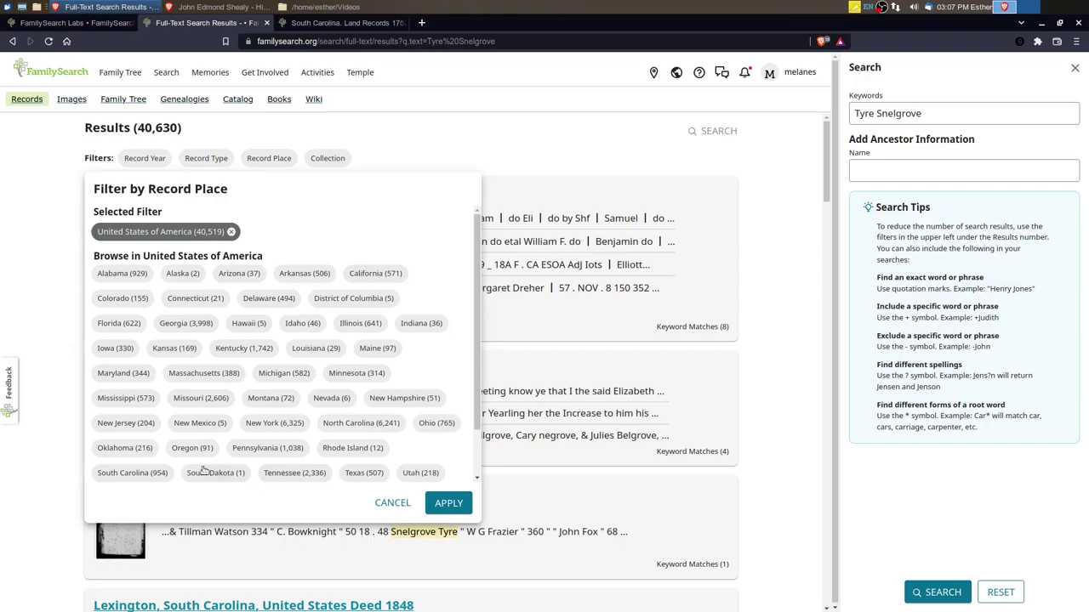
{"action": "left_click", "coordinate": [138, 477]}
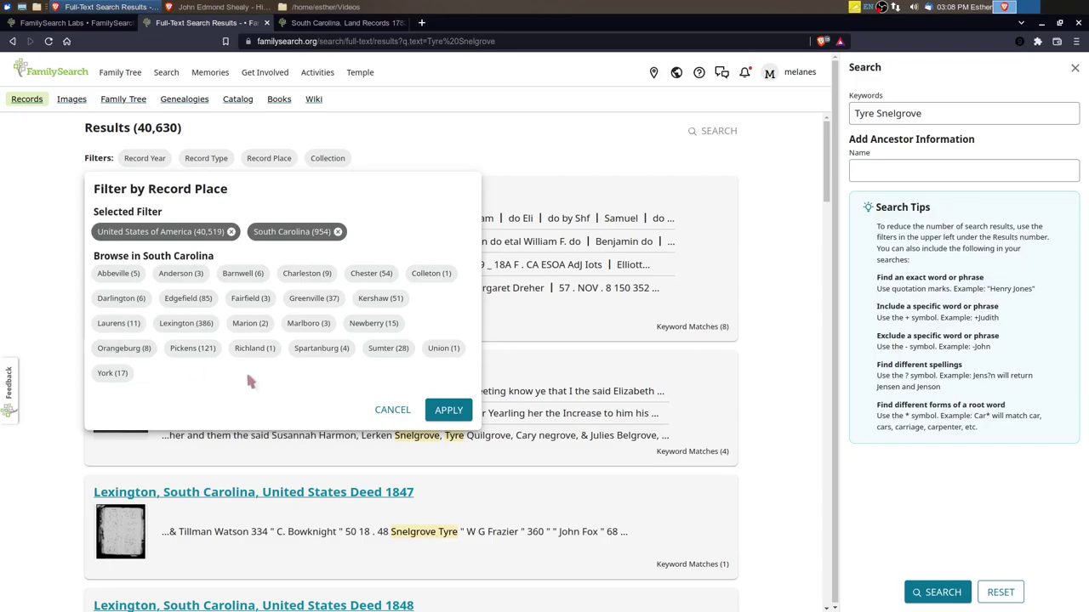
{"action": "left_click", "coordinate": [453, 412]}
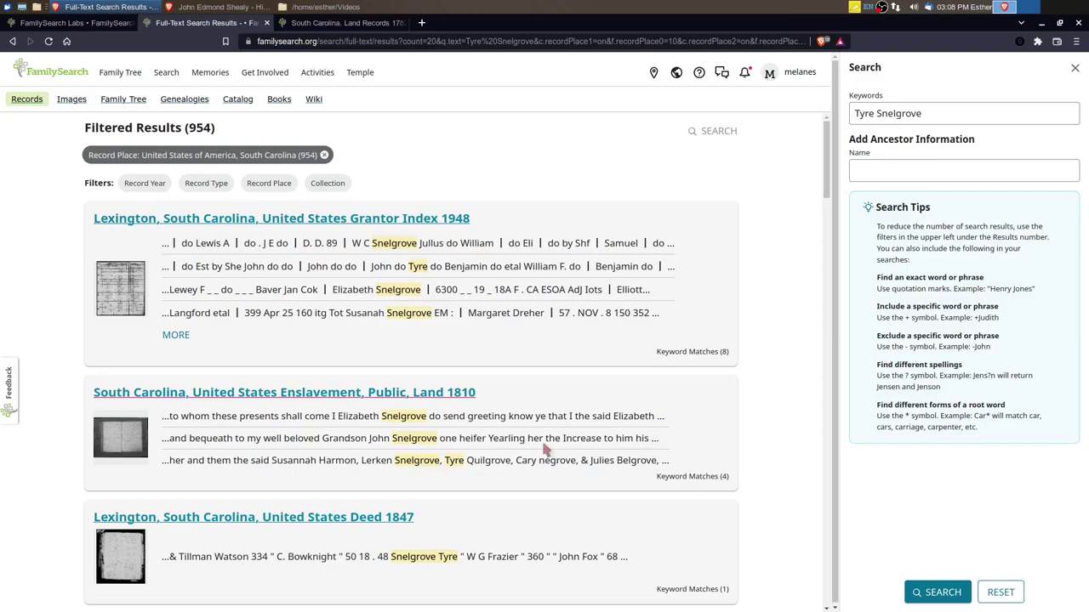
- Open the Lexington, South Carolina Deed 1848 result in a new browser tab
{"action": "scroll", "coordinate": [510, 434], "scroll_direction": "down", "scroll_amount": 3}
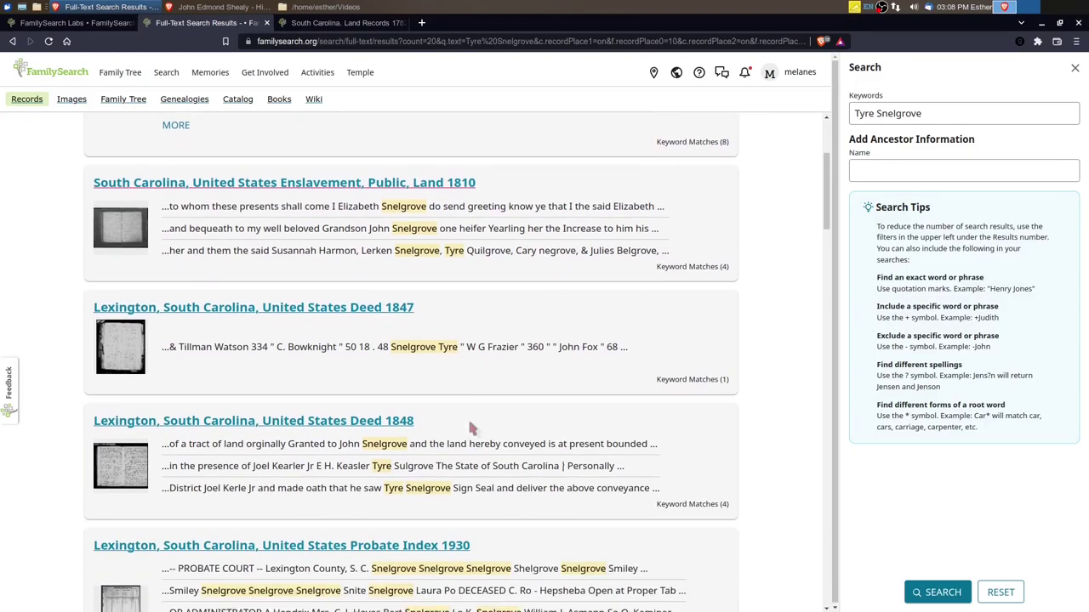
{"action": "scroll", "coordinate": [472, 427], "scroll_direction": "down", "scroll_amount": 1}
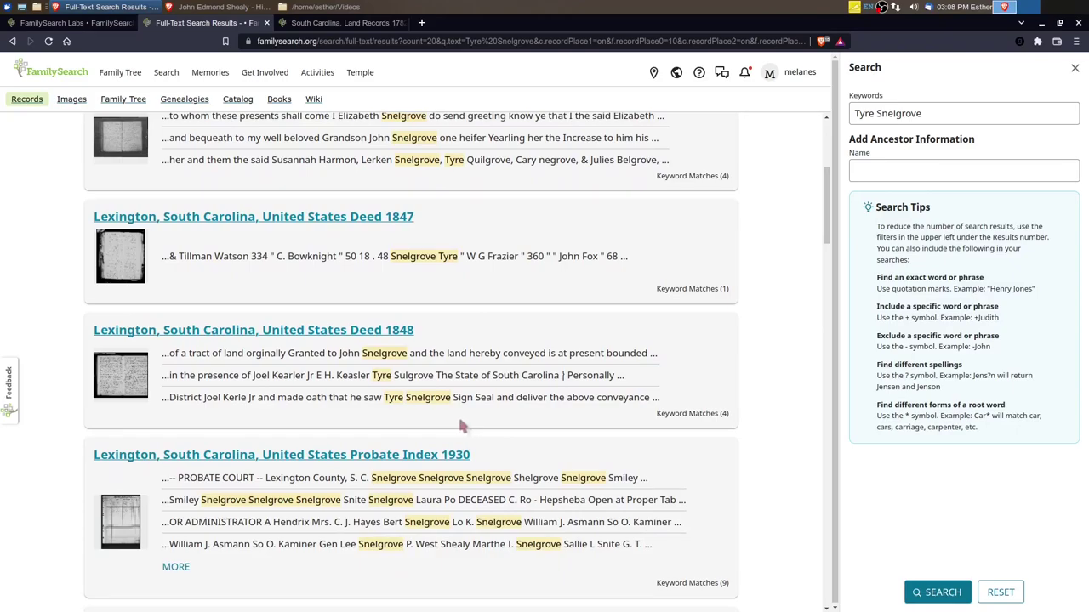
{"action": "scroll", "coordinate": [468, 422], "scroll_direction": "down", "scroll_amount": 1}
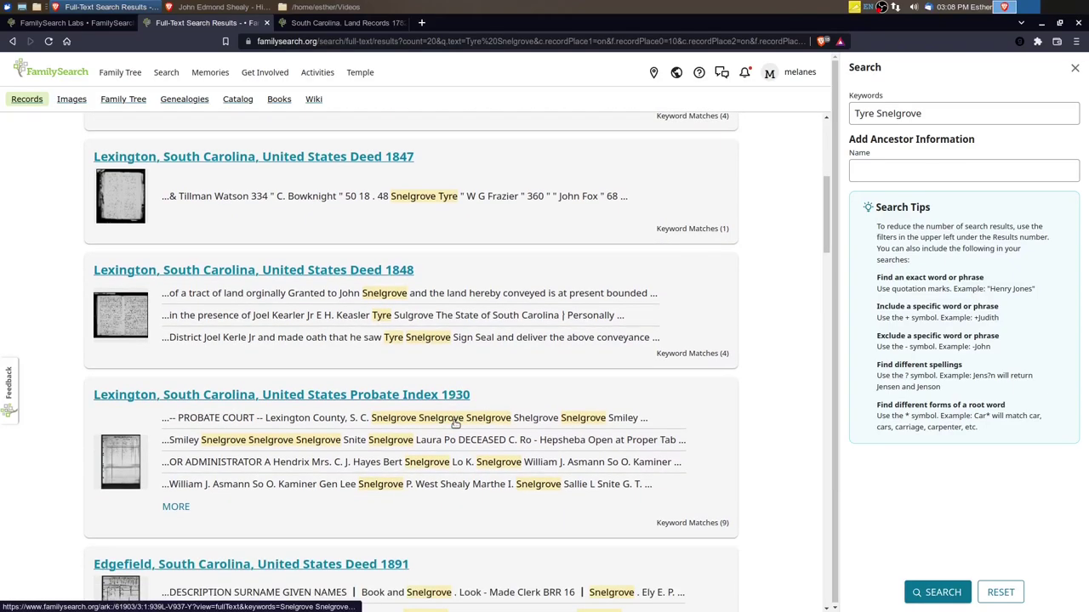
{"action": "right_click", "coordinate": [272, 272]}
{"action": "left_click", "coordinate": [308, 279]}
- Zoom and pan deed image 420 to the top of page 361 with the highlighted surname
{"action": "left_click", "coordinate": [442, 23]}
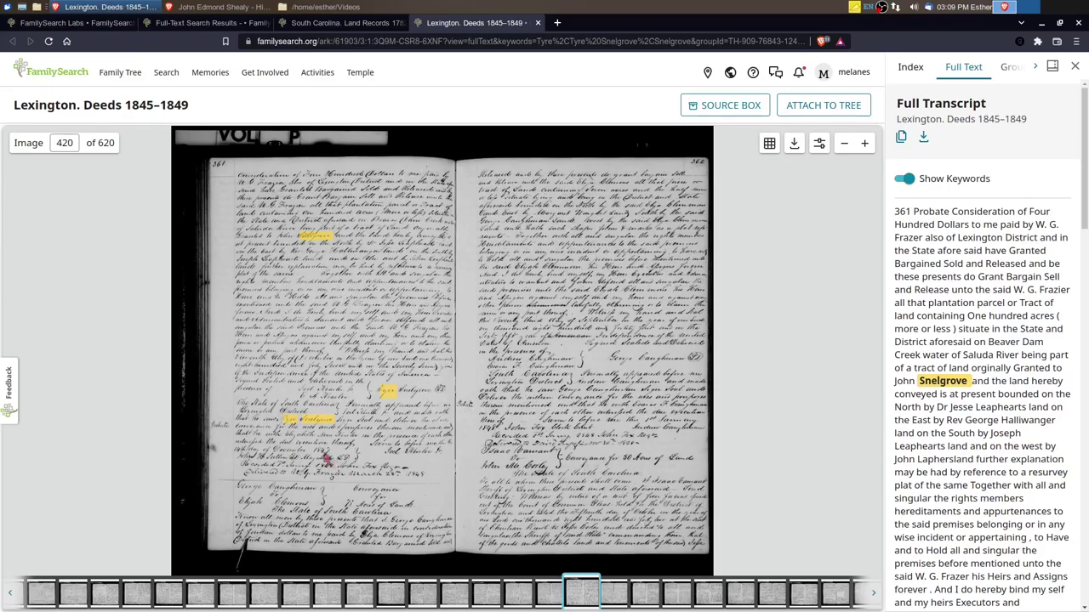
{"action": "scroll", "coordinate": [332, 462], "scroll_direction": "up", "scroll_amount": 5}
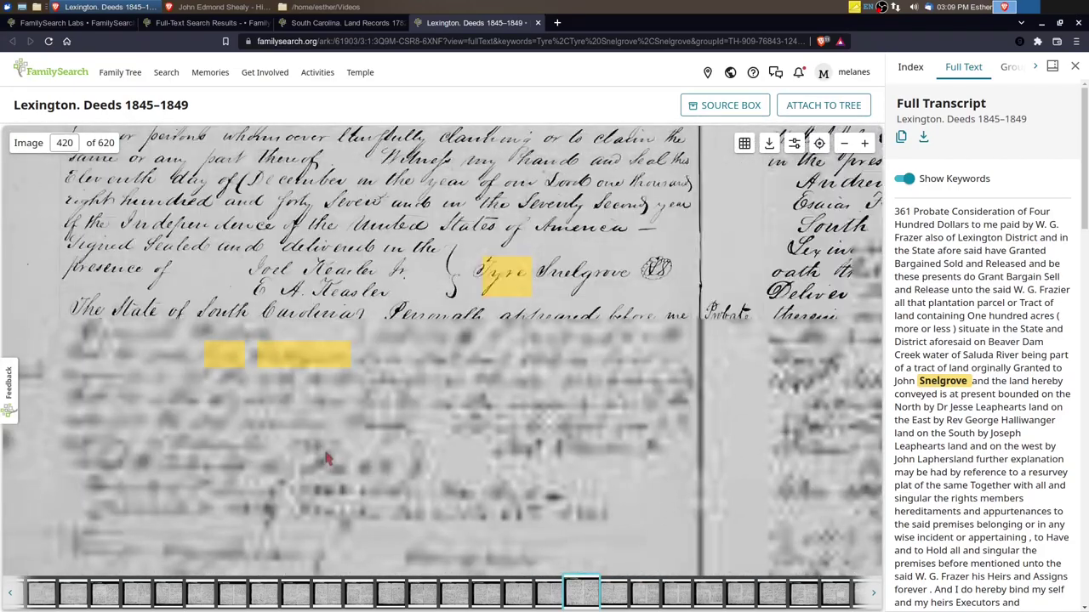
{"action": "scroll", "coordinate": [326, 459], "scroll_direction": "up", "scroll_amount": 1}
{"action": "left_click_drag", "start_coordinate": [312, 424], "coordinate": [461, 445]}
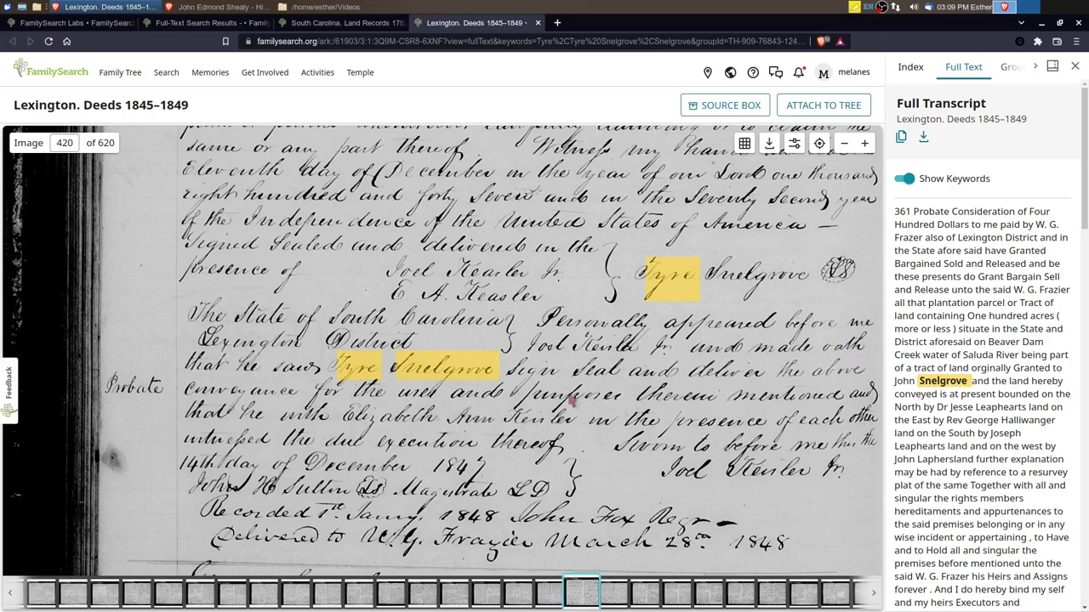
{"action": "scroll", "coordinate": [434, 341], "scroll_direction": "up", "scroll_amount": 5}
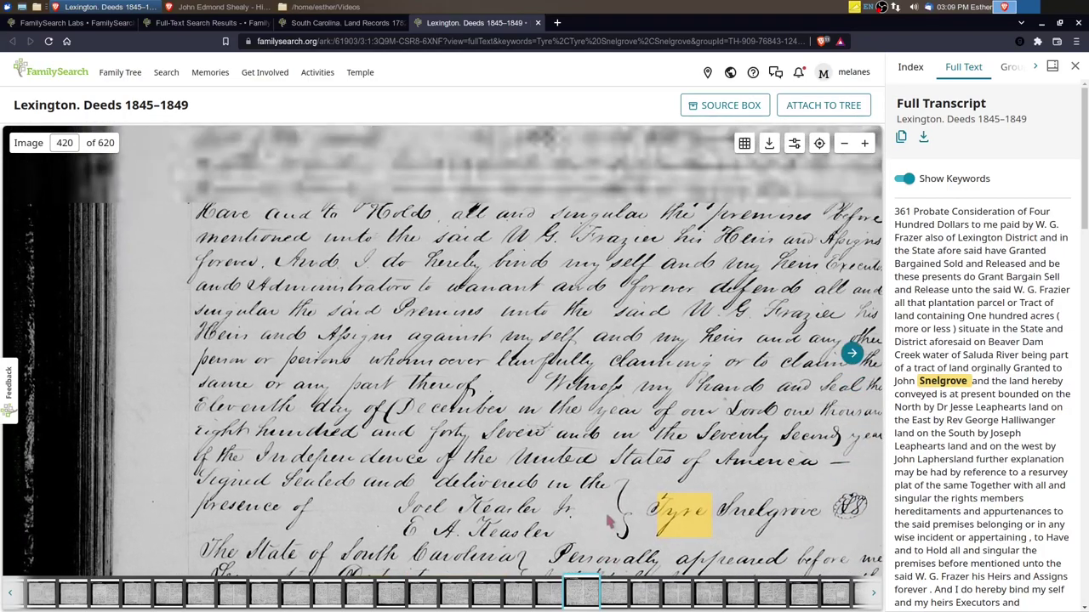
{"action": "scroll", "coordinate": [425, 244], "scroll_direction": "up", "scroll_amount": 5}
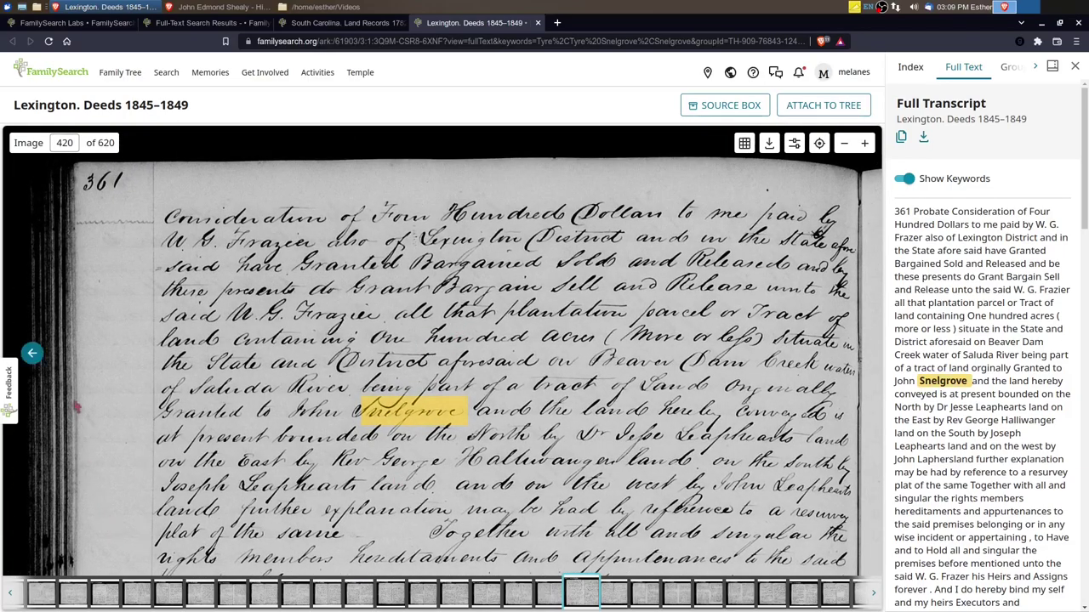
{"action": "left_click", "coordinate": [30, 352]}
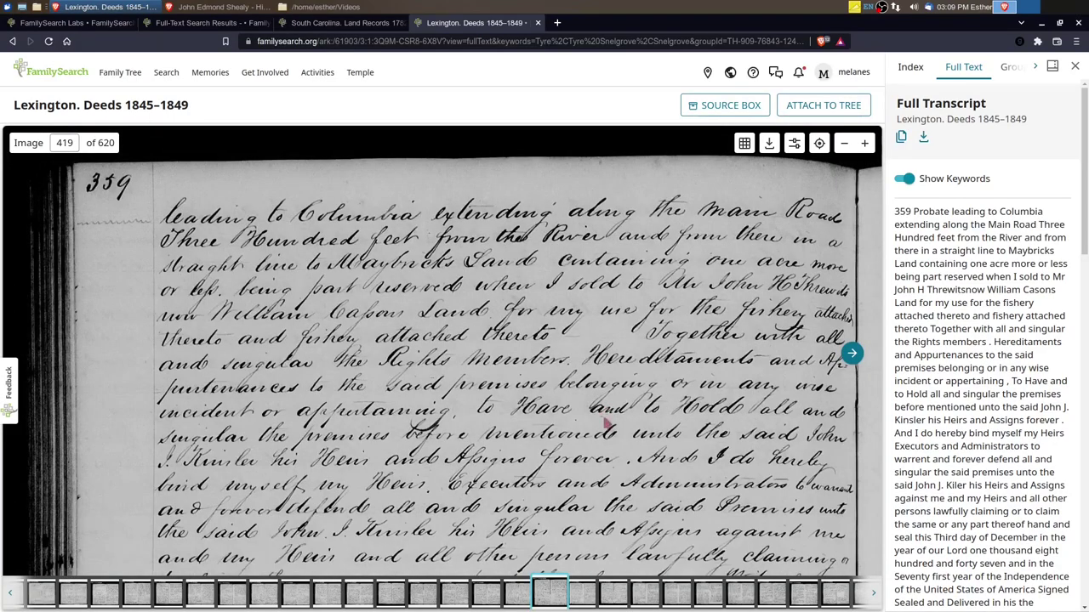
{"action": "scroll", "coordinate": [680, 501], "scroll_direction": "down", "scroll_amount": 10}
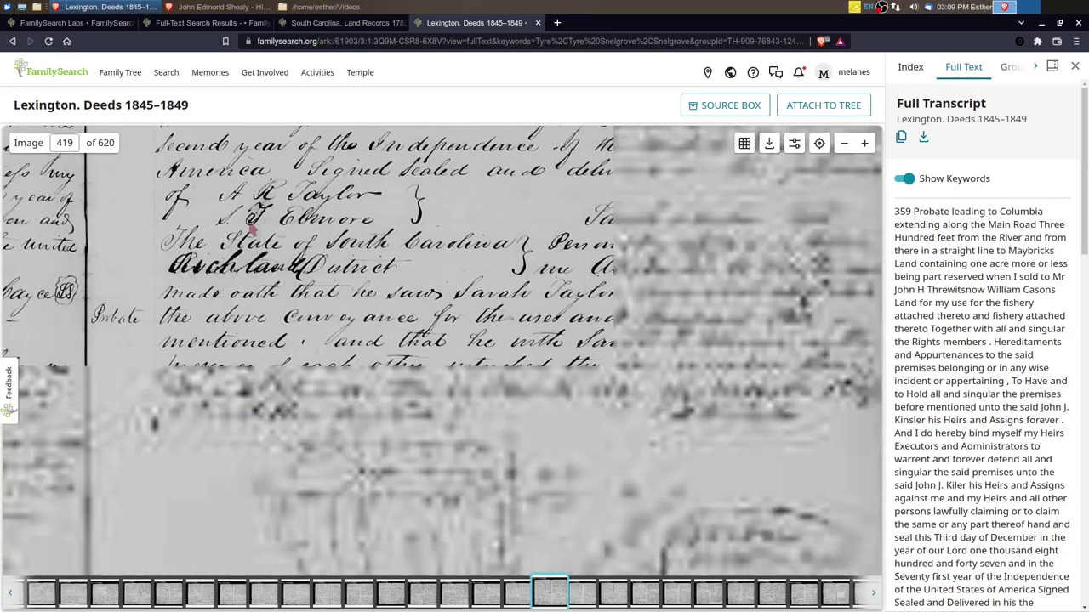
{"action": "scroll", "coordinate": [549, 523], "scroll_direction": "down", "scroll_amount": 10}
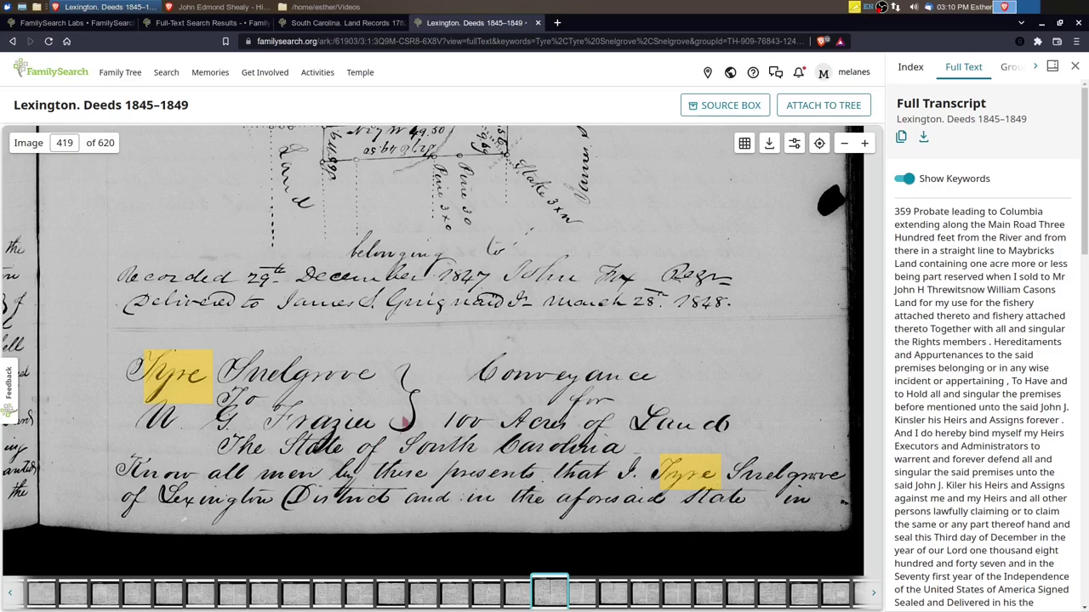
{"action": "left_click", "coordinate": [850, 354]}
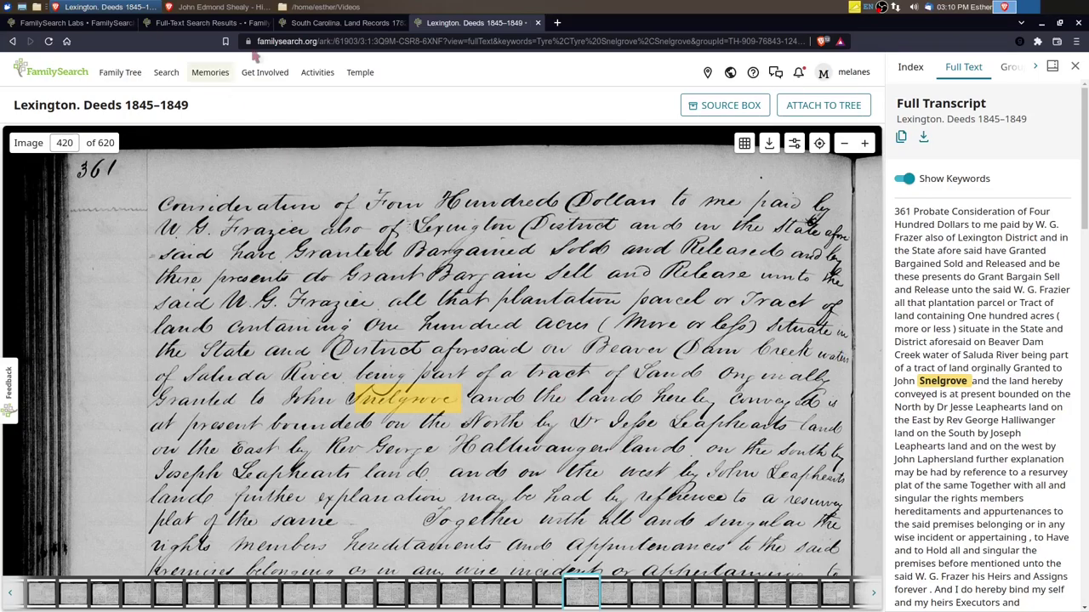
- Glance at the land records tab, then scroll the 954 South Carolina full-text results and return to the top
{"action": "left_click", "coordinate": [319, 24]}
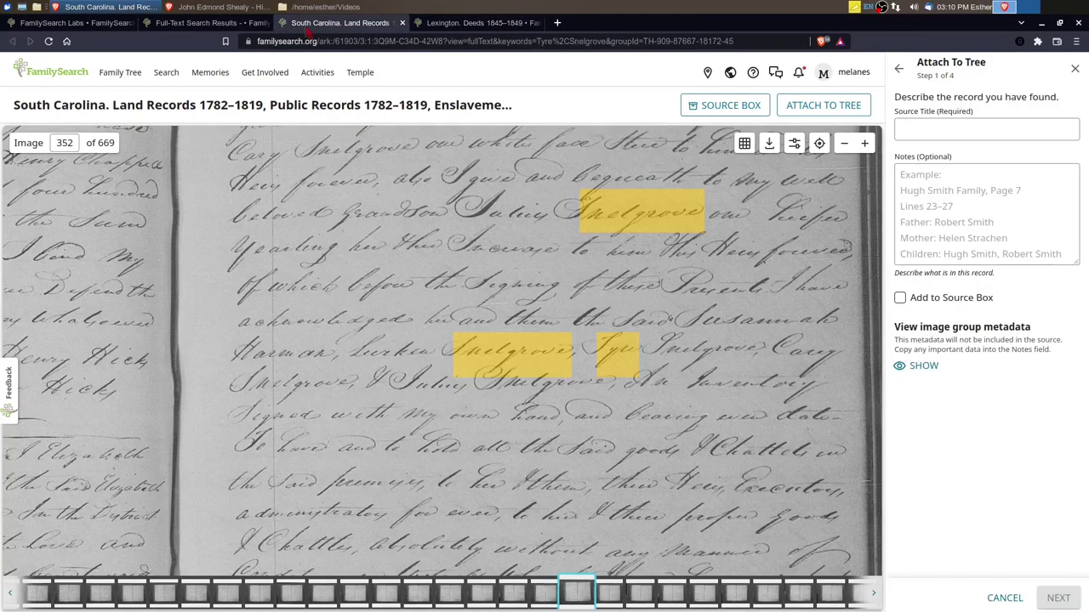
{"action": "left_click", "coordinate": [201, 23]}
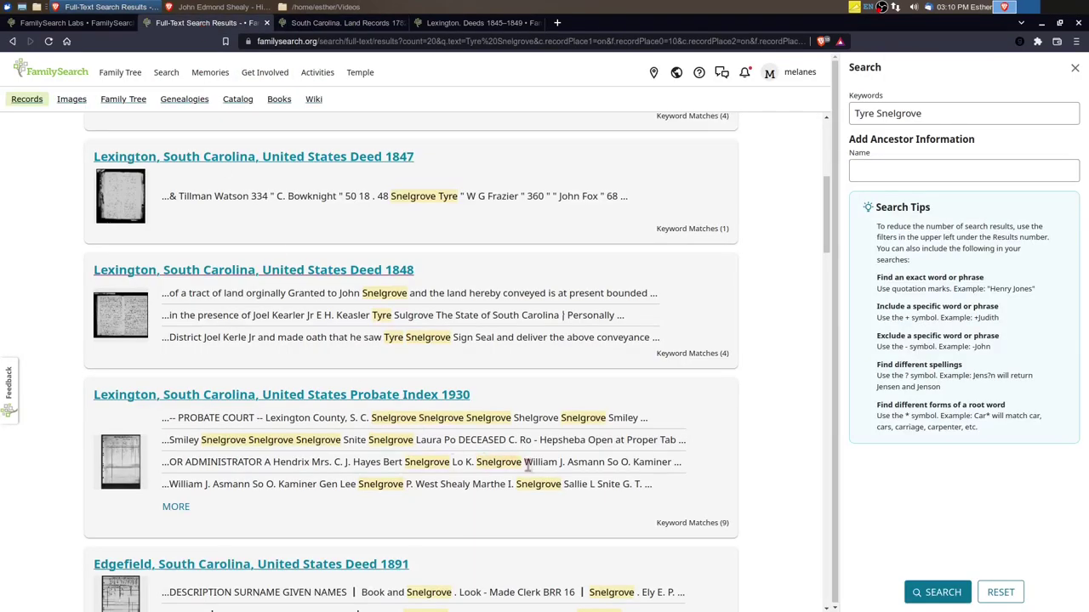
{"action": "scroll", "coordinate": [499, 473], "scroll_direction": "down", "scroll_amount": 3}
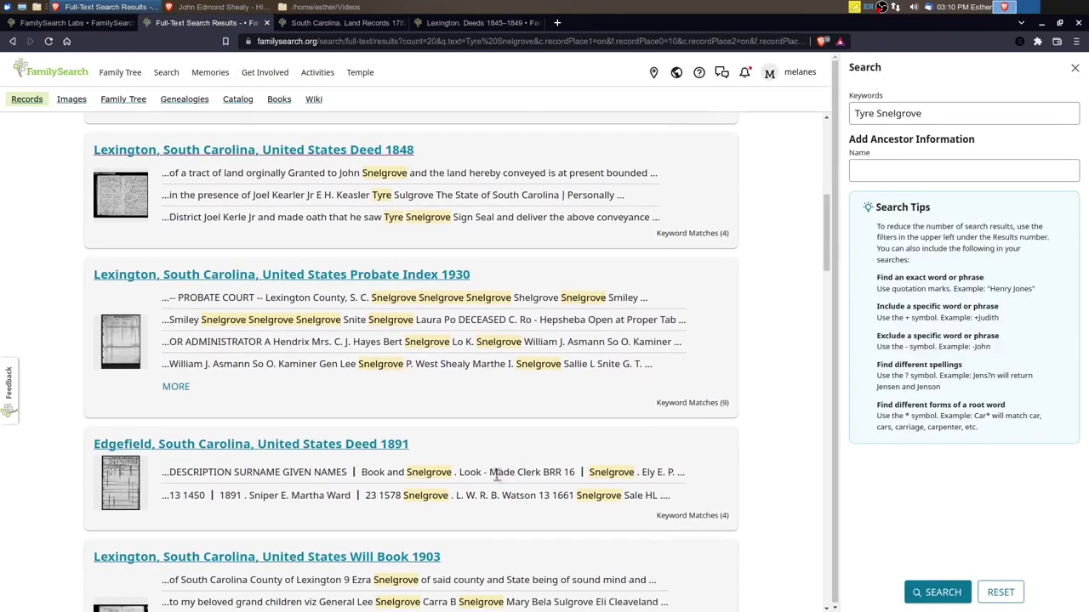
{"action": "scroll", "coordinate": [369, 492], "scroll_direction": "down", "scroll_amount": 1}
{"action": "scroll", "coordinate": [369, 492], "scroll_direction": "down", "scroll_amount": 1}
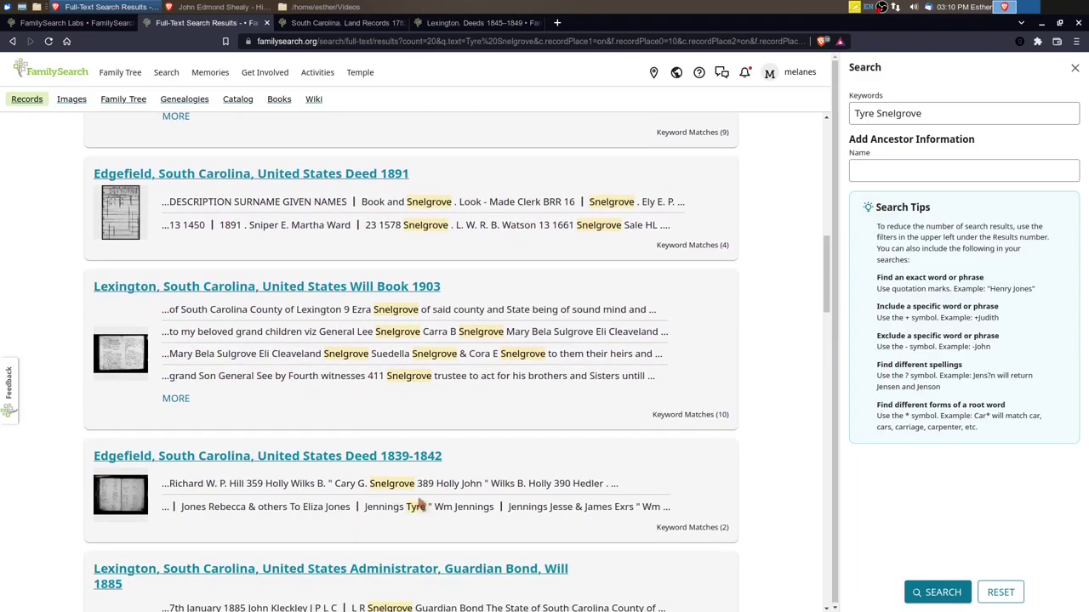
{"action": "scroll", "coordinate": [433, 504], "scroll_direction": "down", "scroll_amount": 2}
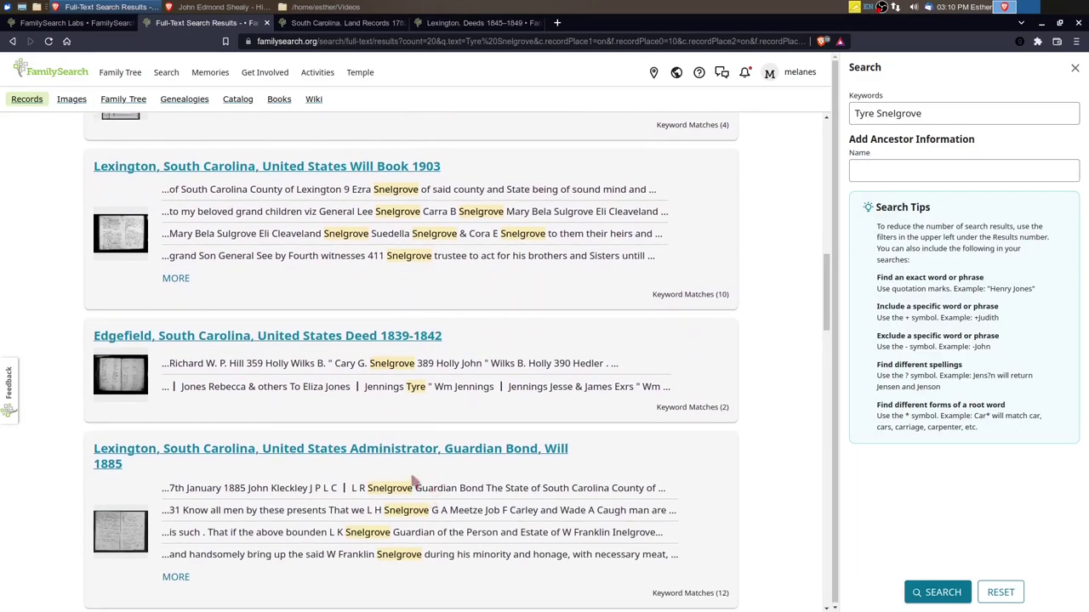
{"action": "scroll", "coordinate": [411, 480], "scroll_direction": "down", "scroll_amount": 3}
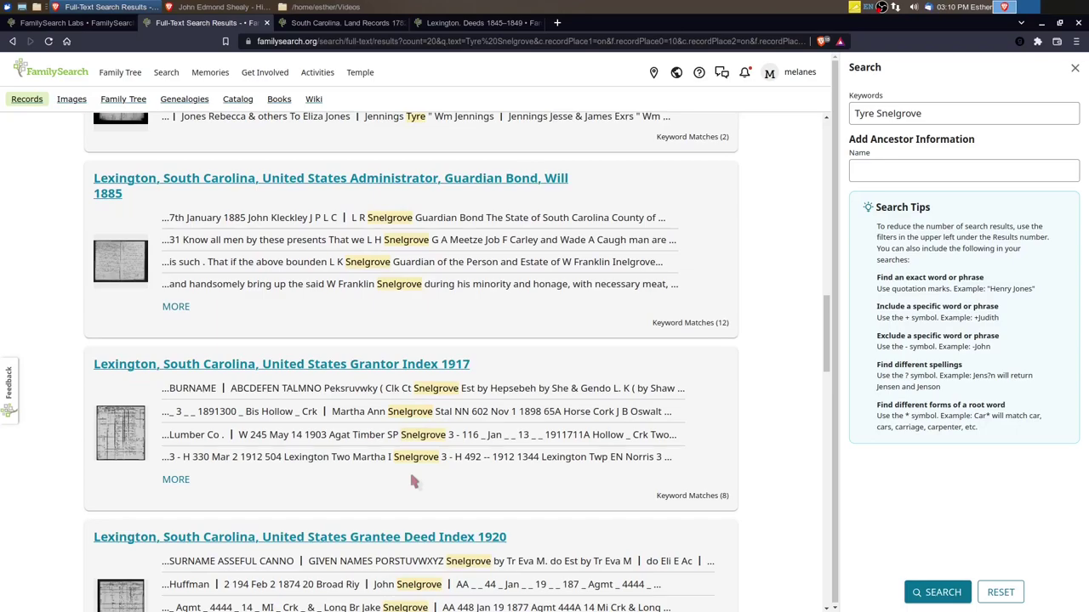
{"action": "scroll", "coordinate": [413, 478], "scroll_direction": "up", "scroll_amount": 2}
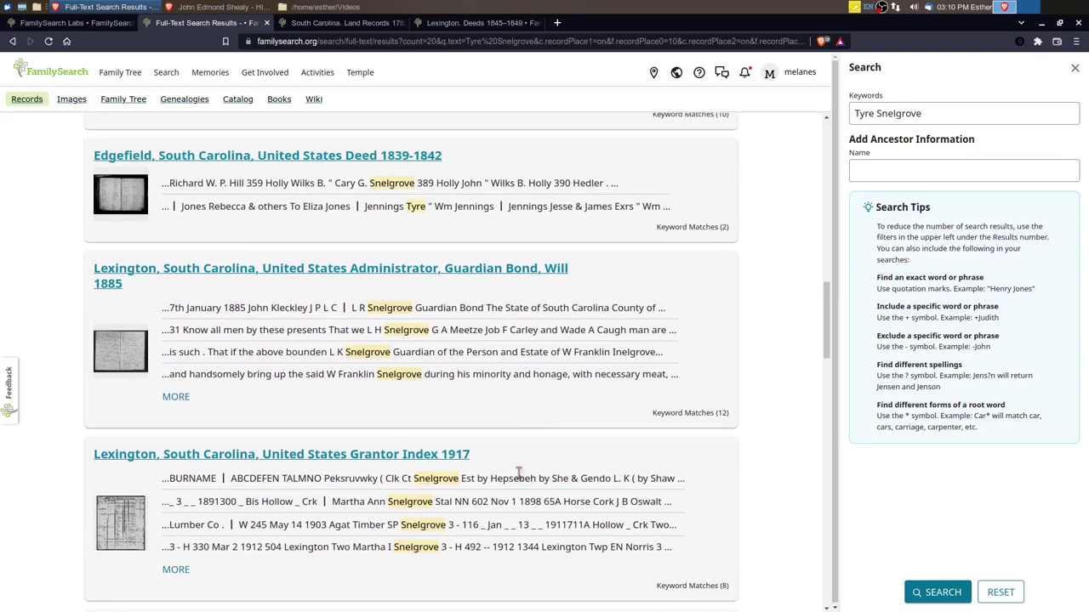
{"action": "scroll", "coordinate": [514, 489], "scroll_direction": "down", "scroll_amount": 2}
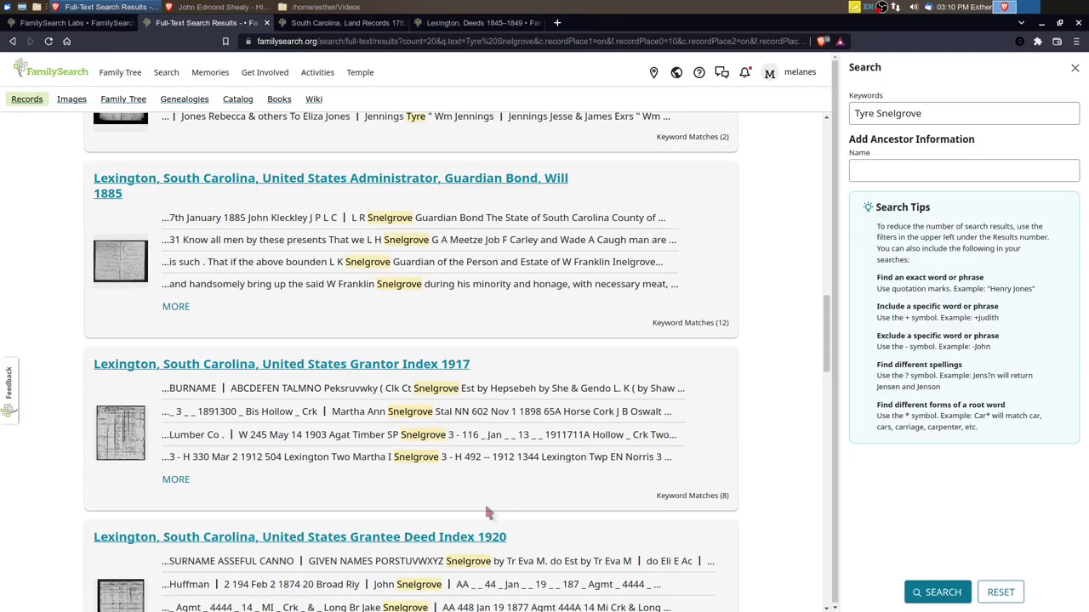
{"action": "scroll", "coordinate": [476, 506], "scroll_direction": "down", "scroll_amount": 3}
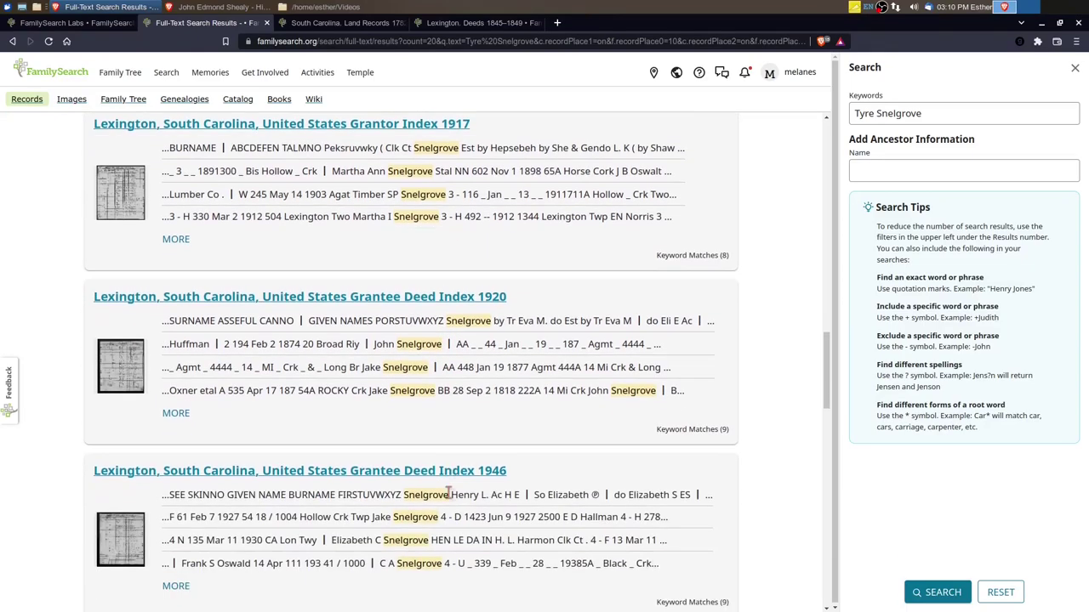
{"action": "scroll", "coordinate": [440, 444], "scroll_direction": "down", "scroll_amount": 2}
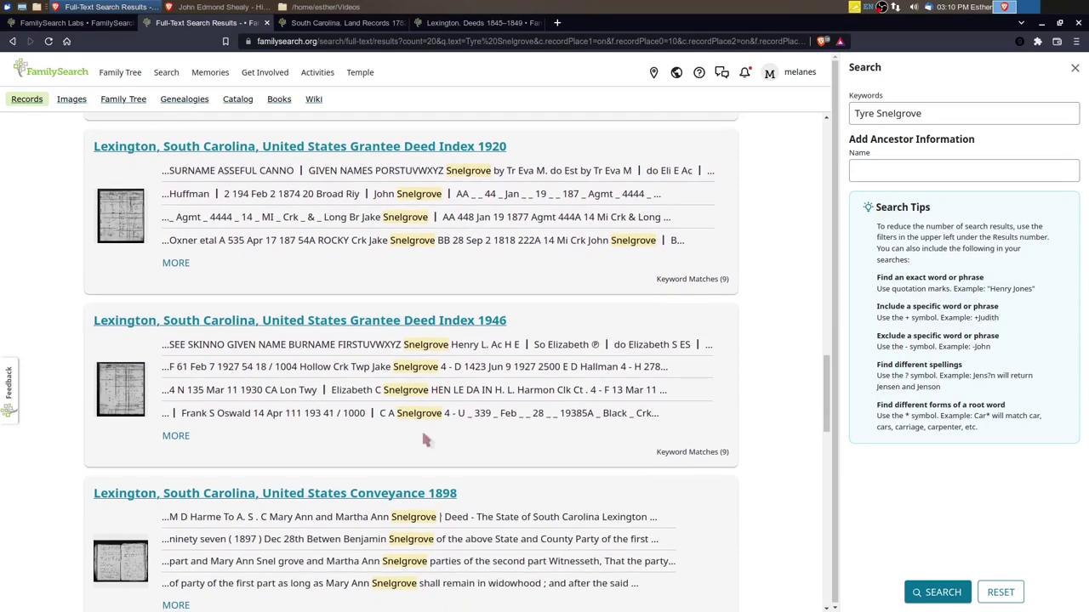
{"action": "scroll", "coordinate": [397, 414], "scroll_direction": "down", "scroll_amount": 2}
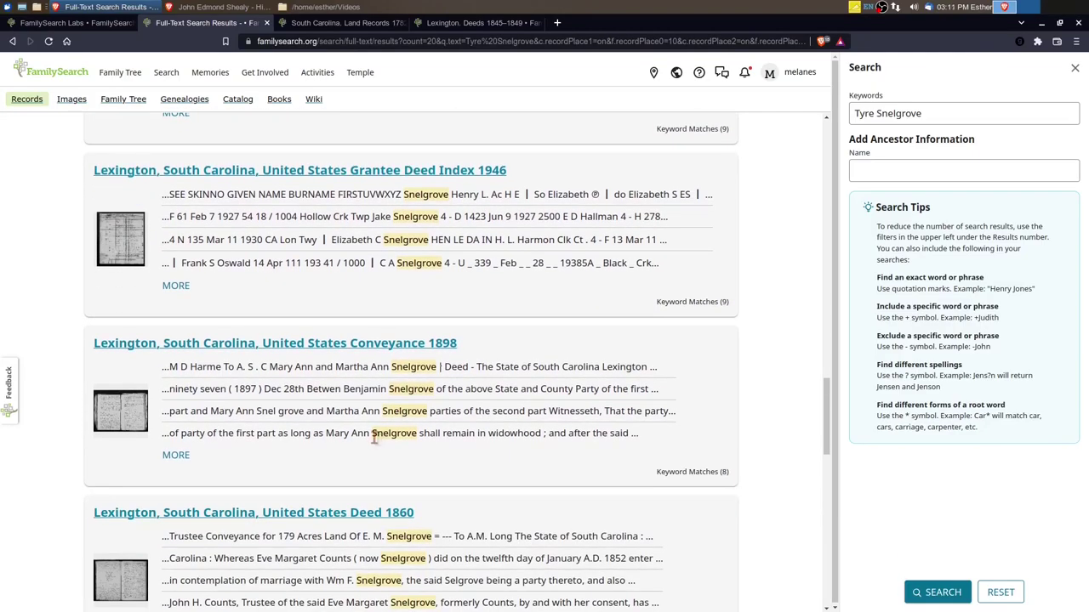
{"action": "scroll", "coordinate": [375, 437], "scroll_direction": "up", "scroll_amount": 2}
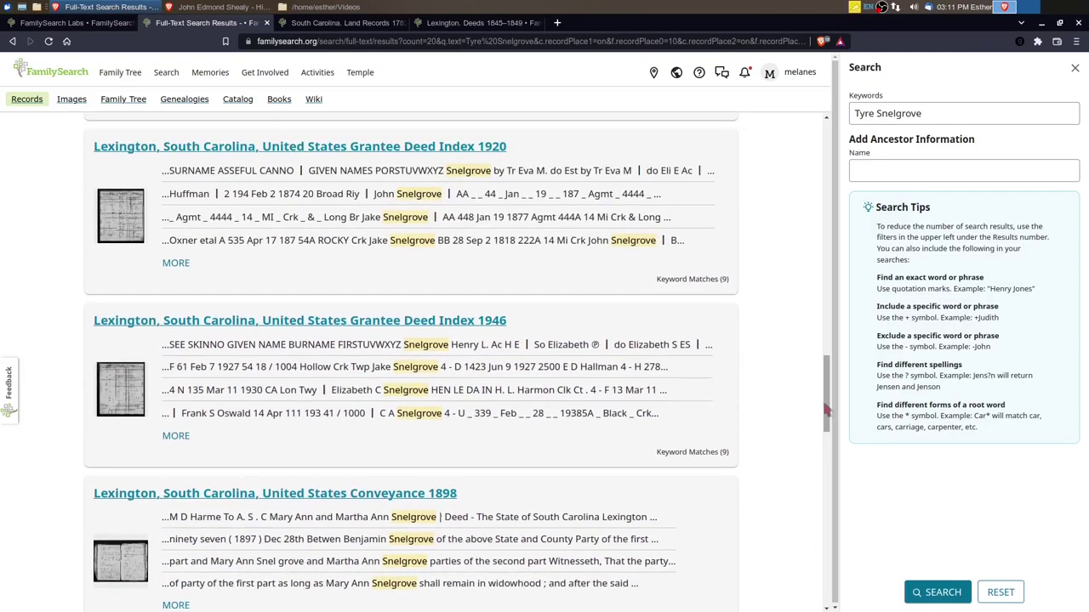
{"action": "left_click_drag", "start_coordinate": [826, 393], "coordinate": [825, 159]}
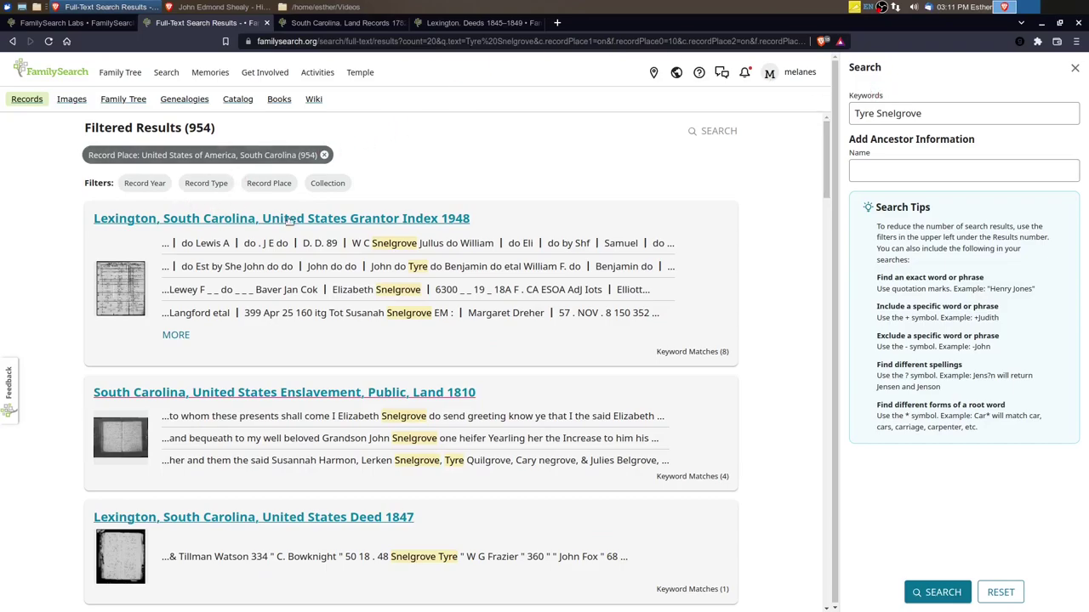
- Add a United States of America, Georgia record-place filter and remove the South Carolina one, showing 3,998 matches
{"action": "left_click", "coordinate": [271, 184]}
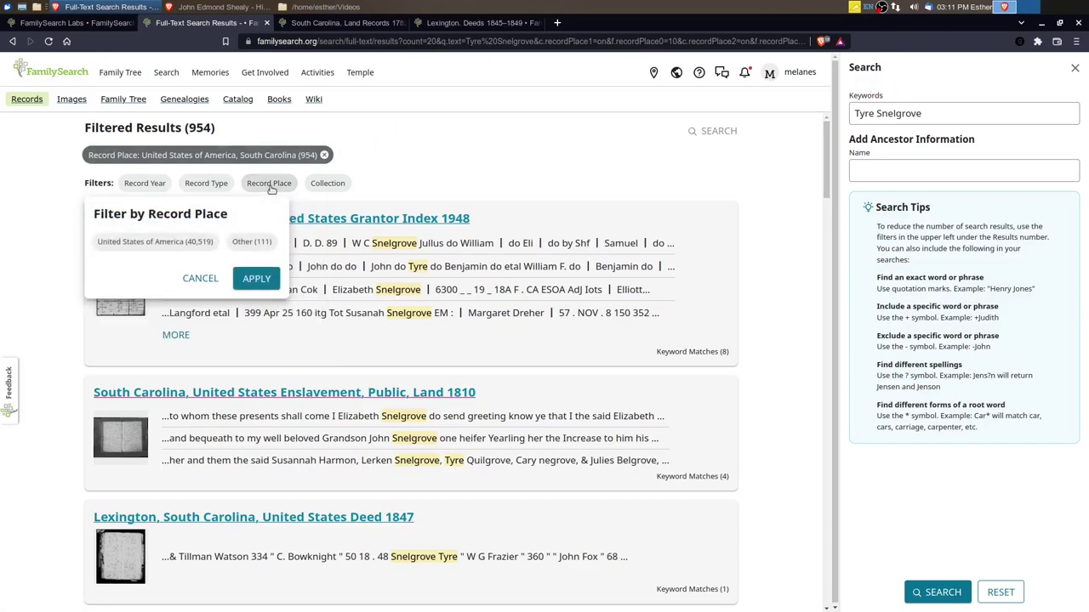
{"action": "left_click", "coordinate": [123, 243]}
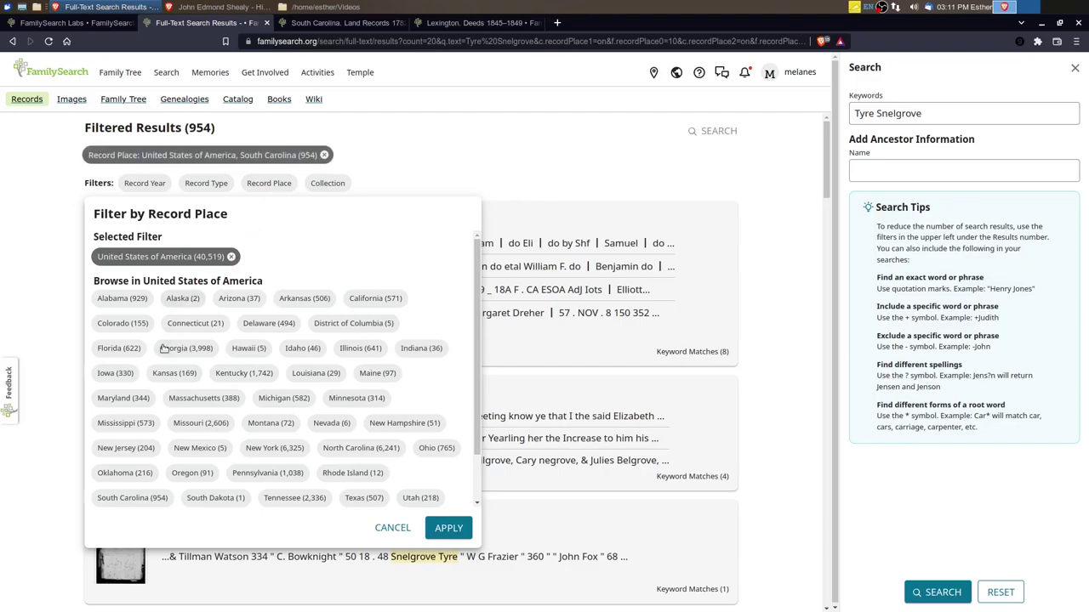
{"action": "left_click", "coordinate": [168, 350]}
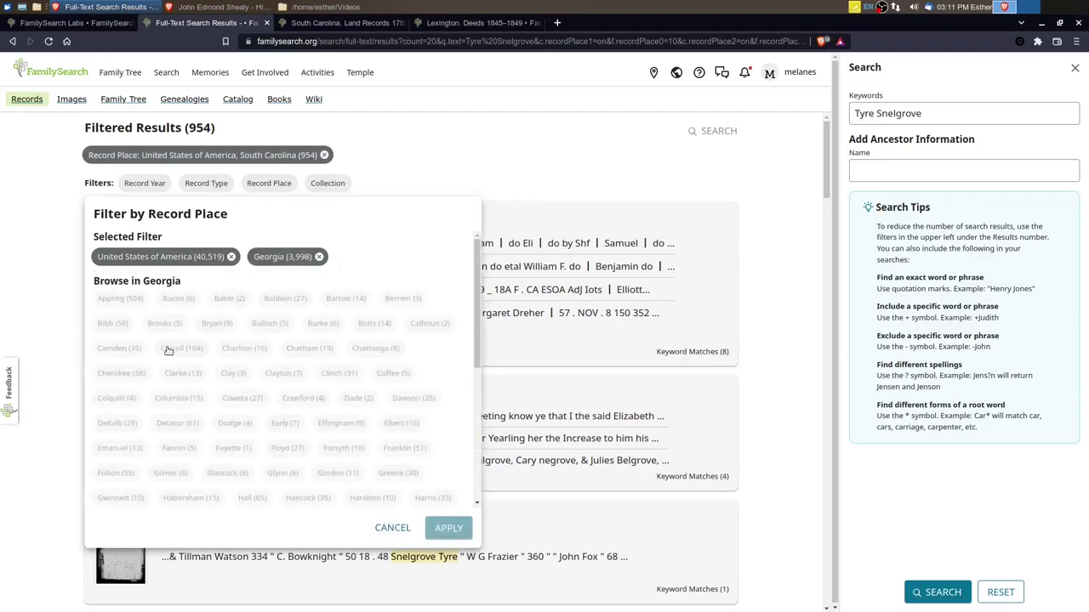
{"action": "left_click", "coordinate": [447, 527]}
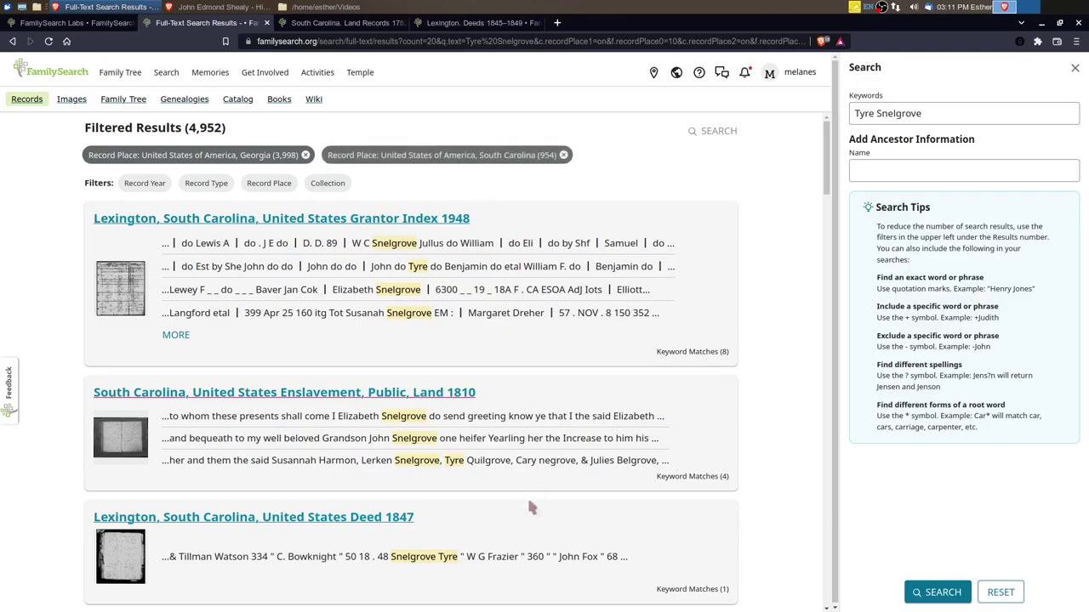
{"action": "scroll", "coordinate": [341, 479], "scroll_direction": "down", "scroll_amount": 3}
{"action": "scroll", "coordinate": [300, 506], "scroll_direction": "up", "scroll_amount": 3}
{"action": "left_click", "coordinate": [563, 155]}
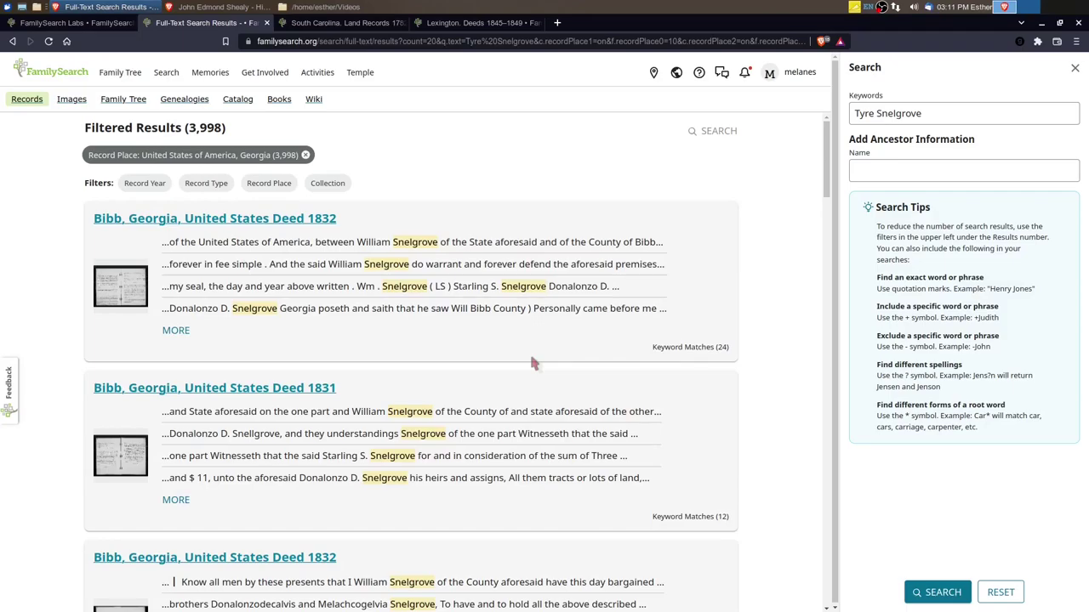
- Check the Record Type options without changing them, then clear the Georgia place filter to restore all 40,630 results
{"action": "scroll", "coordinate": [510, 391], "scroll_direction": "down", "scroll_amount": 3}
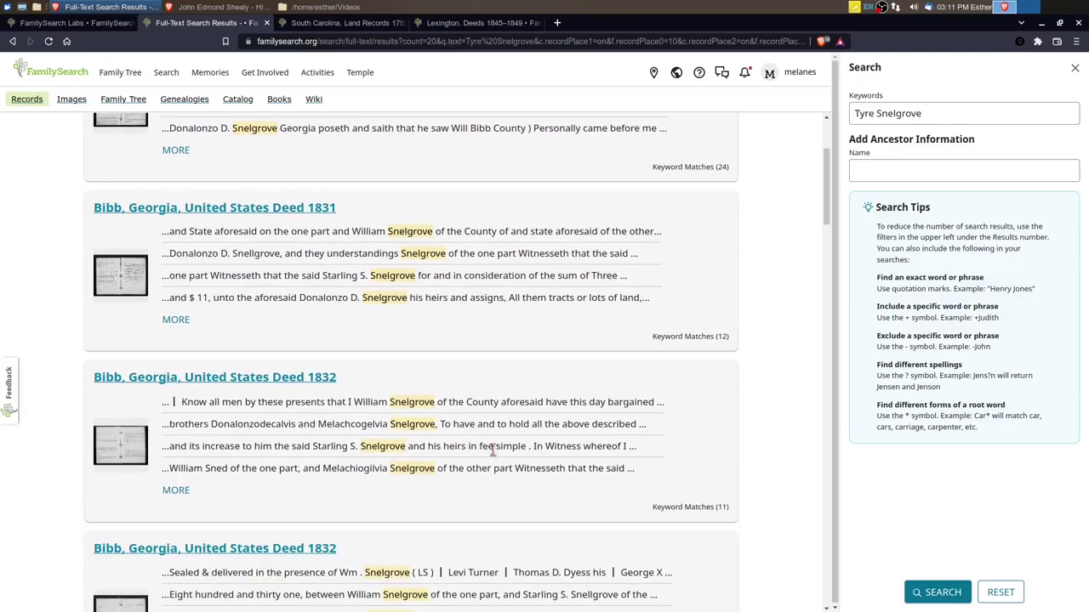
{"action": "scroll", "coordinate": [477, 463], "scroll_direction": "down", "scroll_amount": 6}
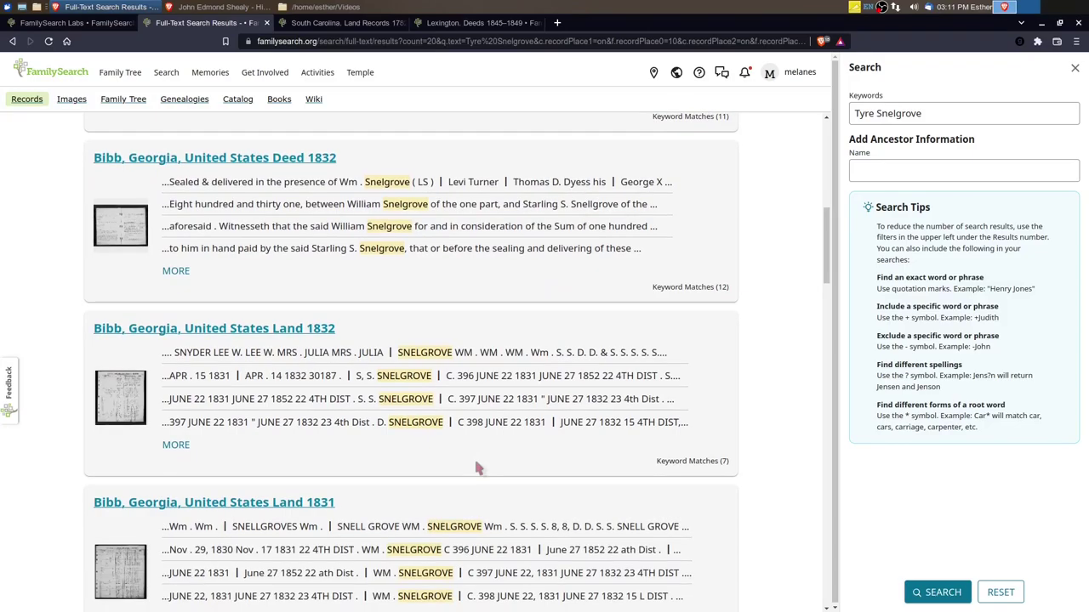
{"action": "scroll", "coordinate": [478, 468], "scroll_direction": "down", "scroll_amount": 2}
{"action": "scroll", "coordinate": [443, 472], "scroll_direction": "up", "scroll_amount": 6}
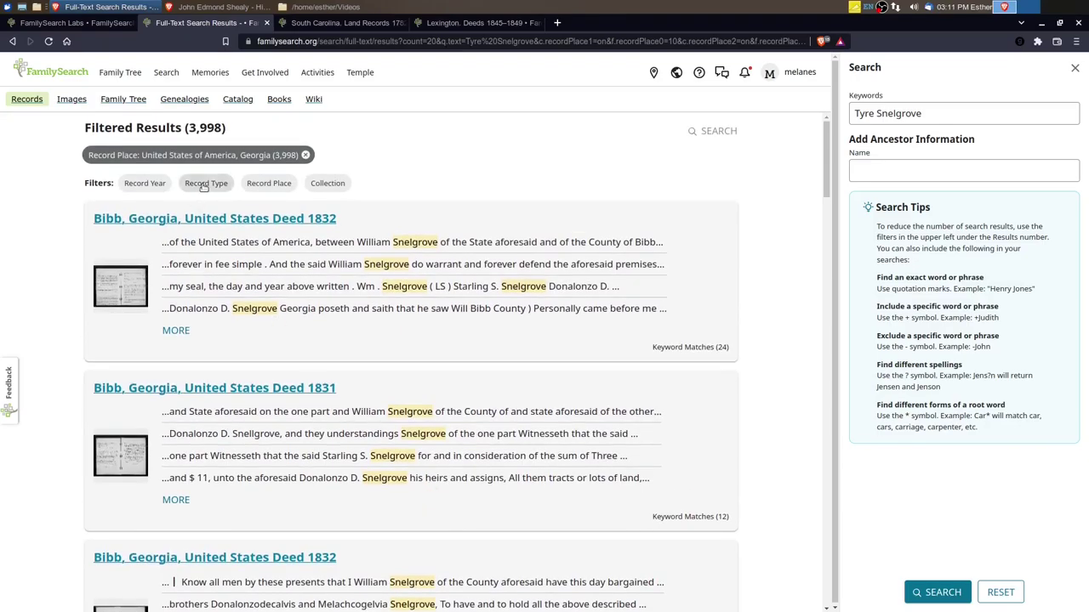
{"action": "left_click", "coordinate": [204, 184]}
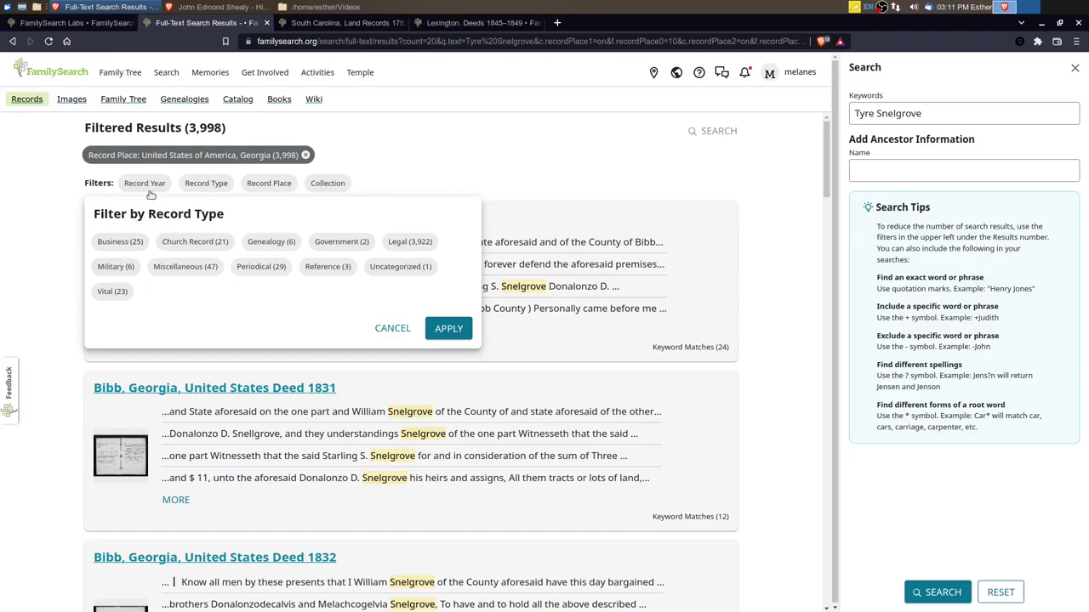
{"action": "left_click", "coordinate": [499, 164]}
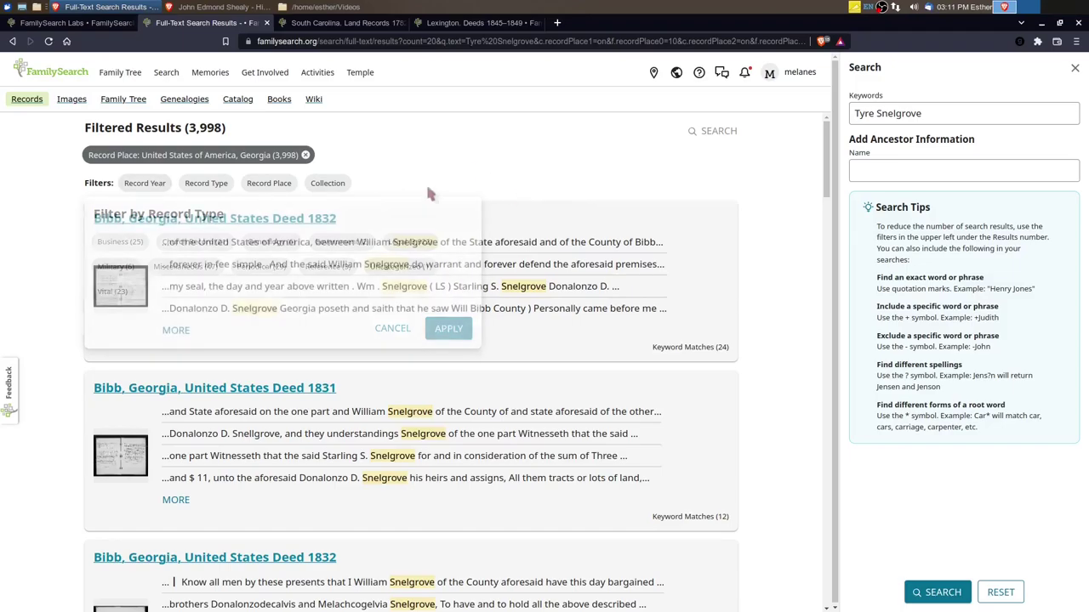
{"action": "left_click", "coordinate": [306, 156]}
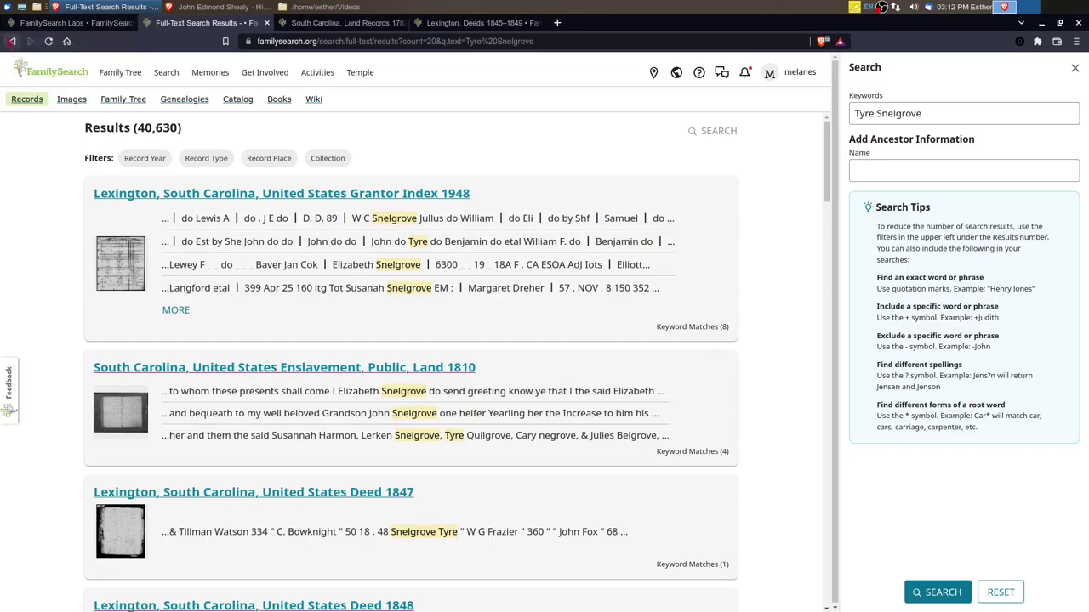
{"action": "right_click", "coordinate": [12, 41]}
- Return to the Full-Text Search start page and search the second ancestor's name as keywords
{"action": "left_click", "coordinate": [102, 111]}
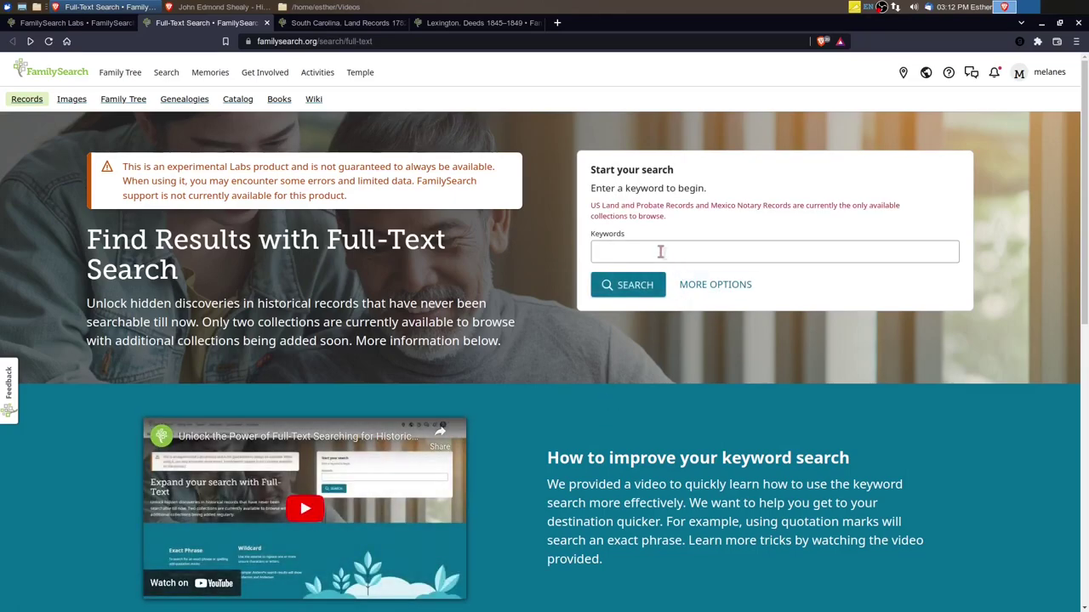
{"action": "left_click", "coordinate": [659, 252]}
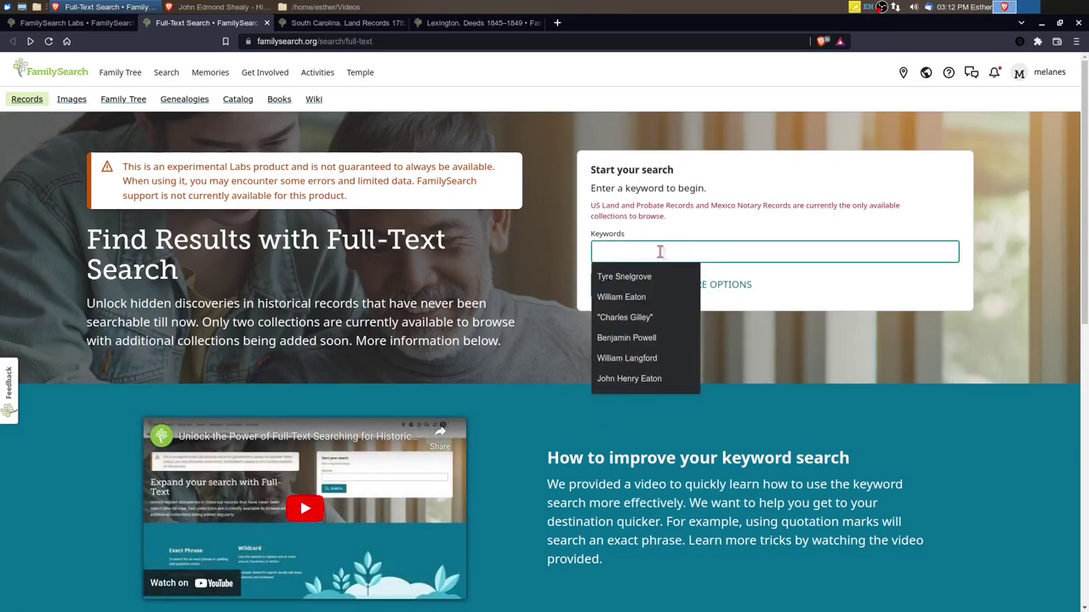
{"action": "type", "text": "Su"}
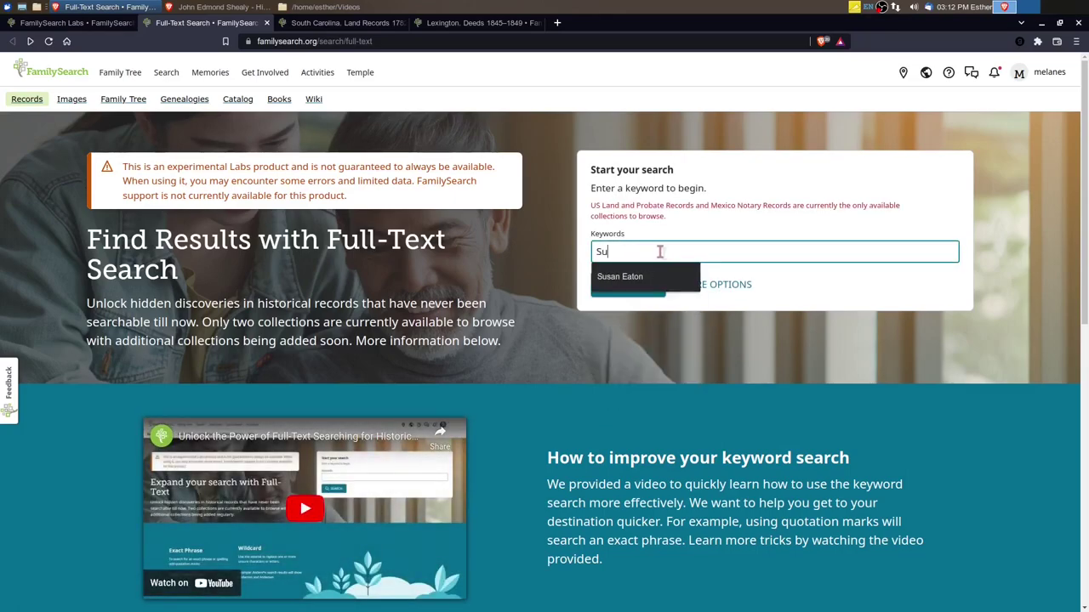
{"action": "type", "text": "san Eaton"}
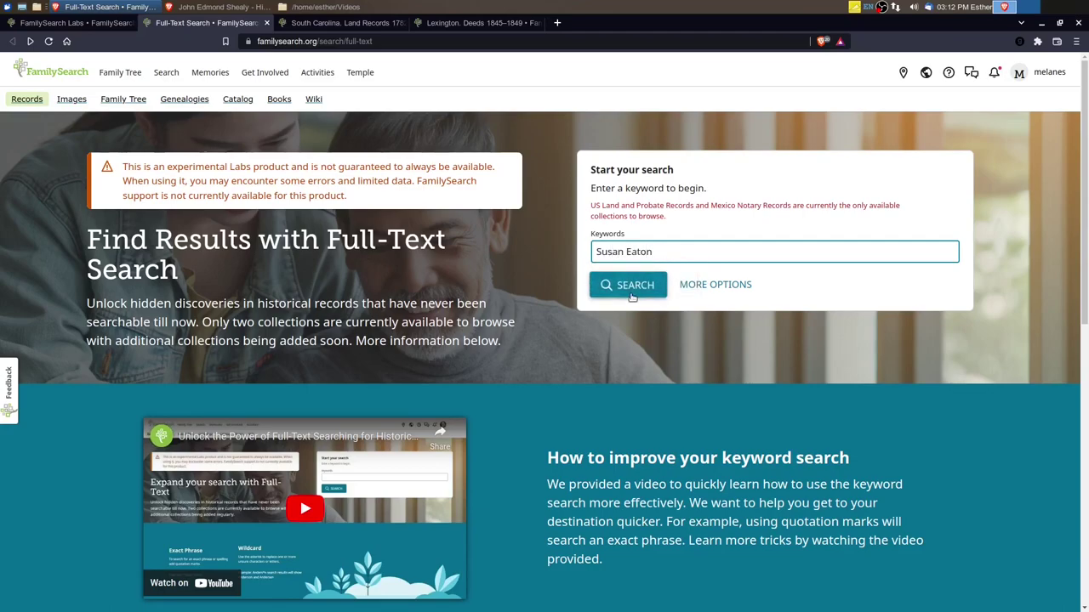
{"action": "left_click", "coordinate": [635, 286]}
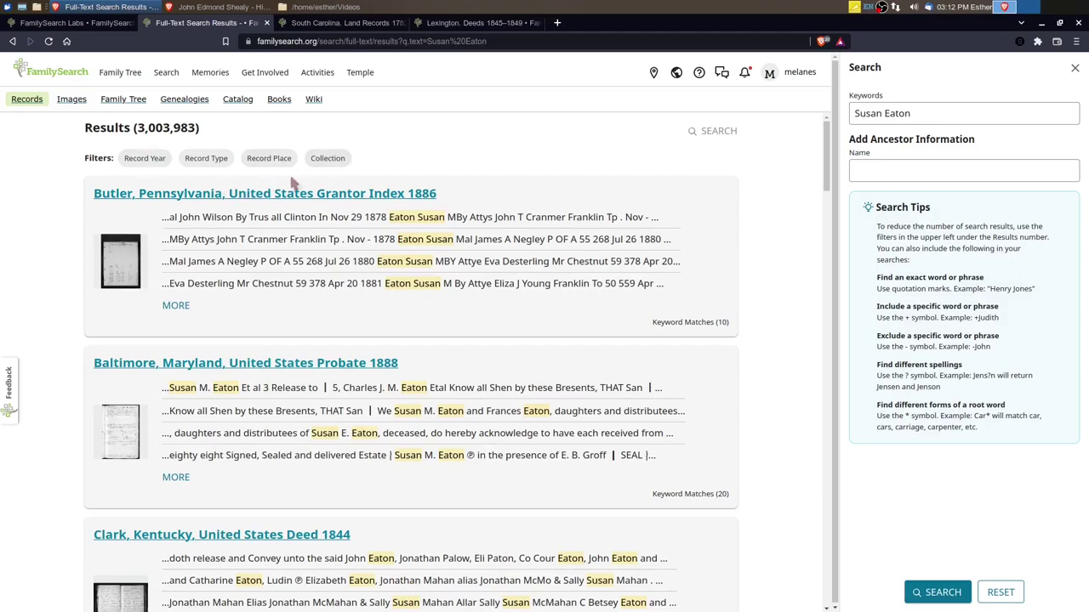
- Filter record place to United States of America > Alabama > Etowah, leaving 159 records
{"action": "left_click", "coordinate": [269, 163]}
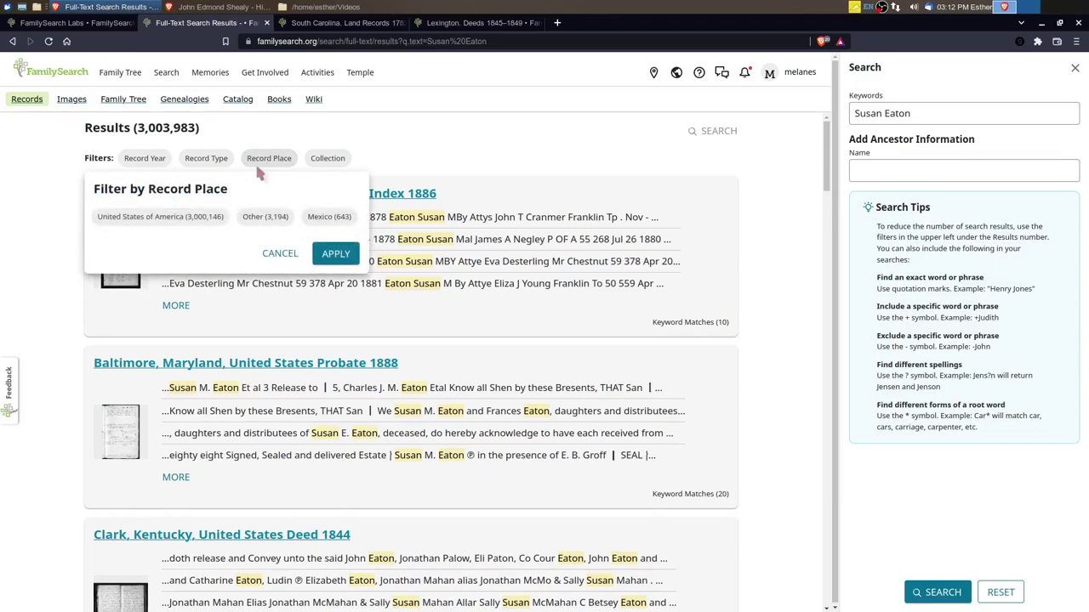
{"action": "left_click", "coordinate": [186, 216]}
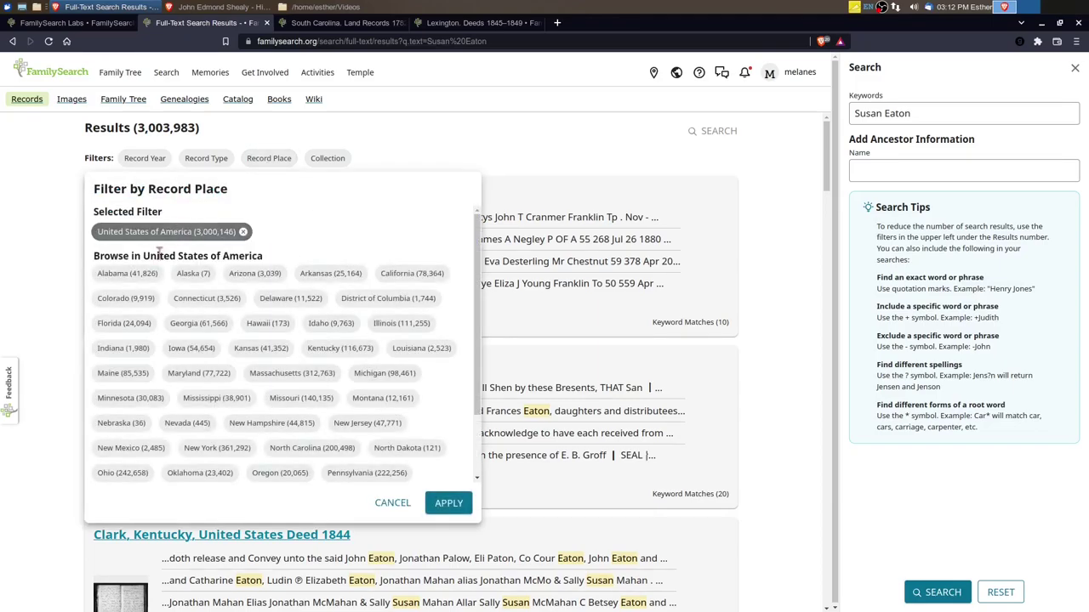
{"action": "left_click", "coordinate": [127, 273]}
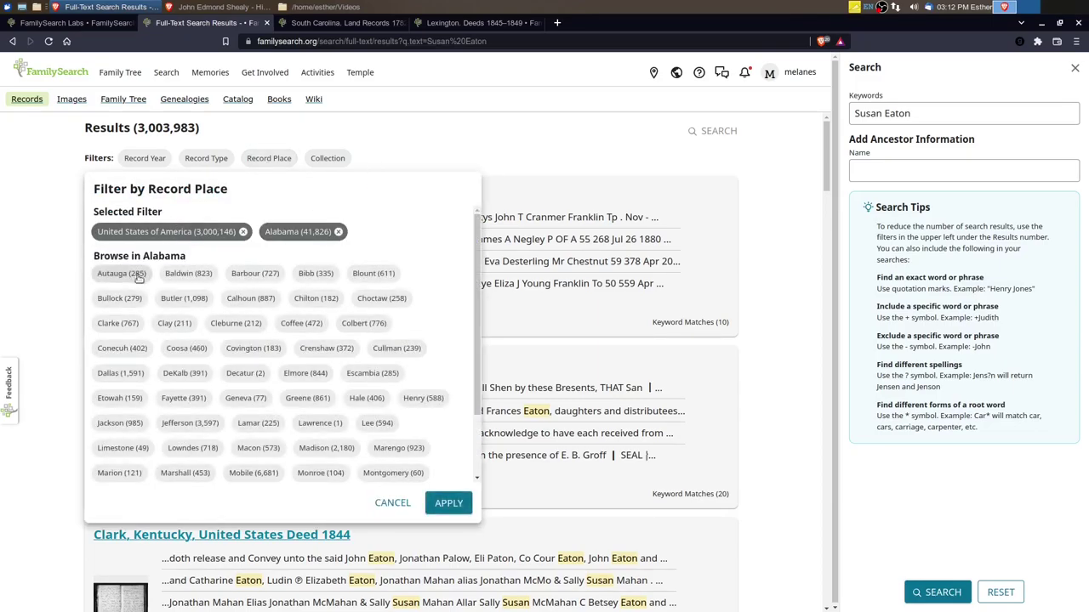
{"action": "left_click", "coordinate": [120, 399]}
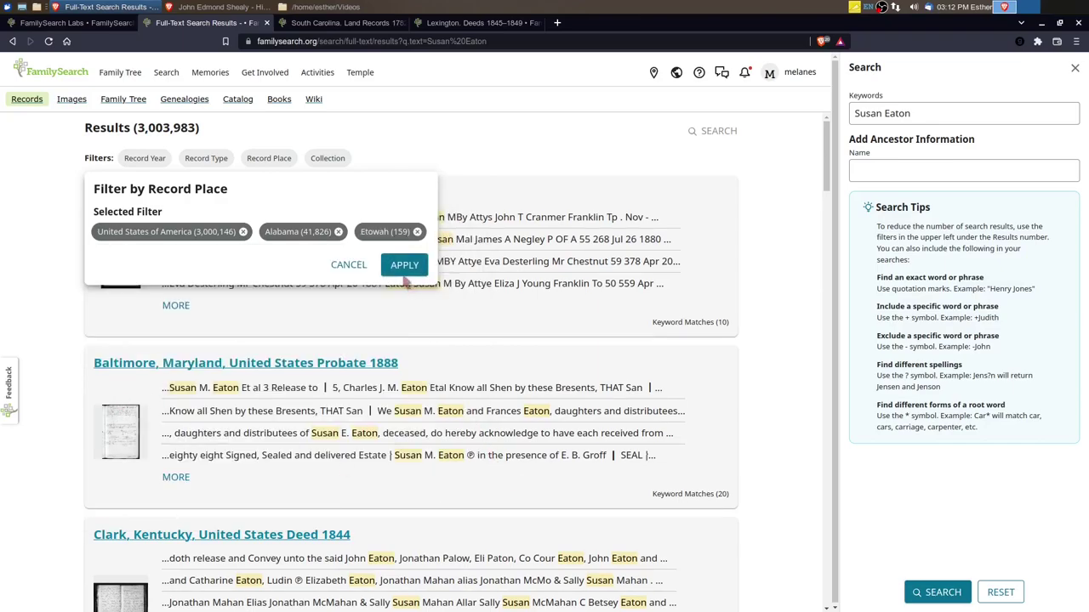
{"action": "left_click", "coordinate": [403, 267]}
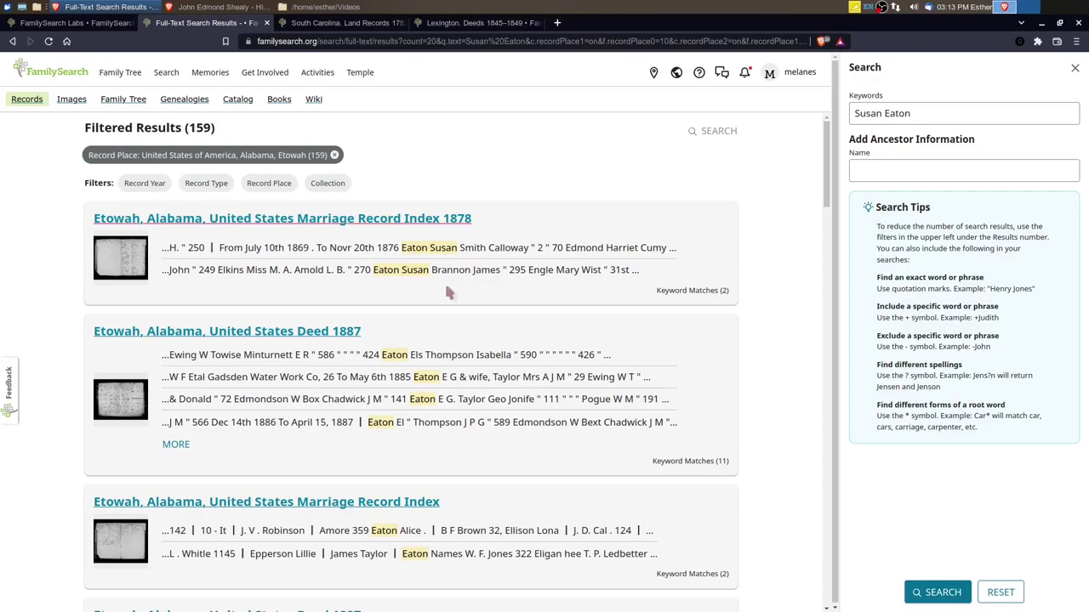
{"action": "scroll", "coordinate": [422, 300], "scroll_direction": "down", "scroll_amount": 3}
{"action": "scroll", "coordinate": [459, 380], "scroll_direction": "down", "scroll_amount": 5}
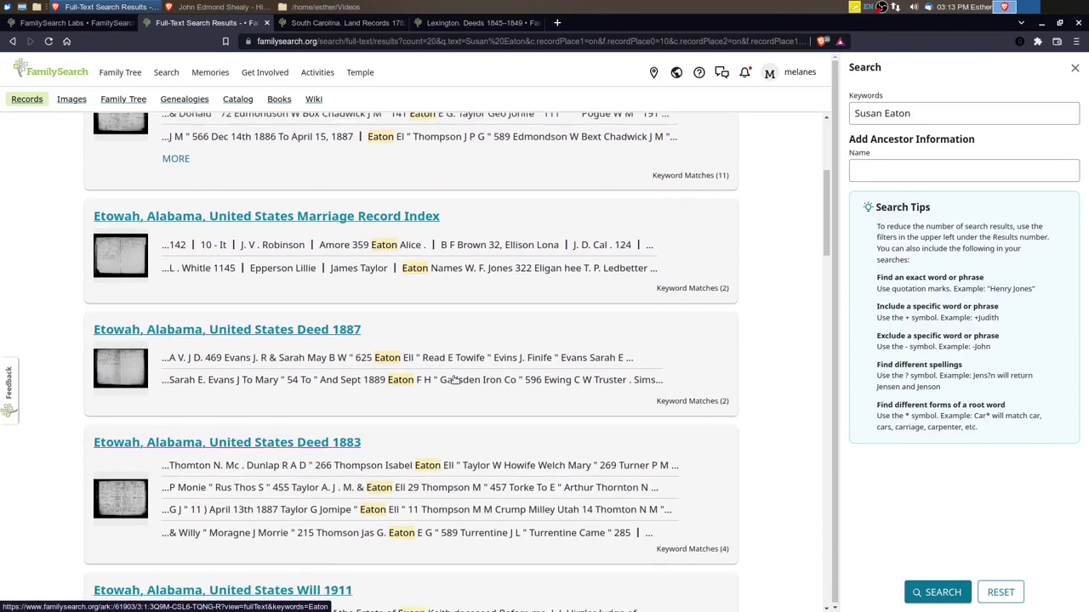
{"action": "scroll", "coordinate": [425, 384], "scroll_direction": "down", "scroll_amount": 5}
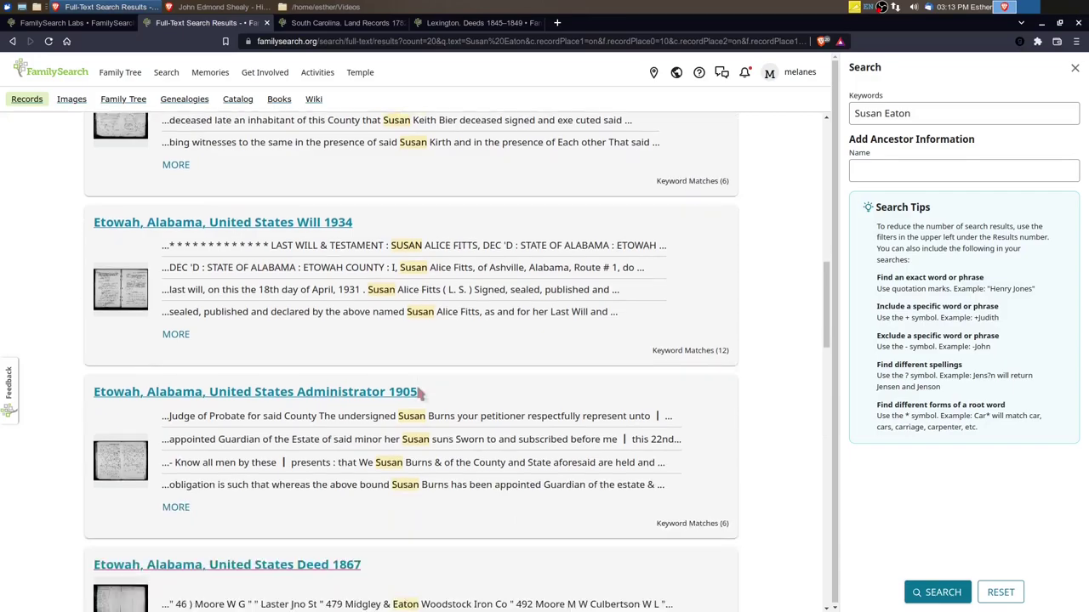
{"action": "scroll", "coordinate": [423, 402], "scroll_direction": "down", "scroll_amount": 5}
{"action": "scroll", "coordinate": [423, 401], "scroll_direction": "down", "scroll_amount": 6}
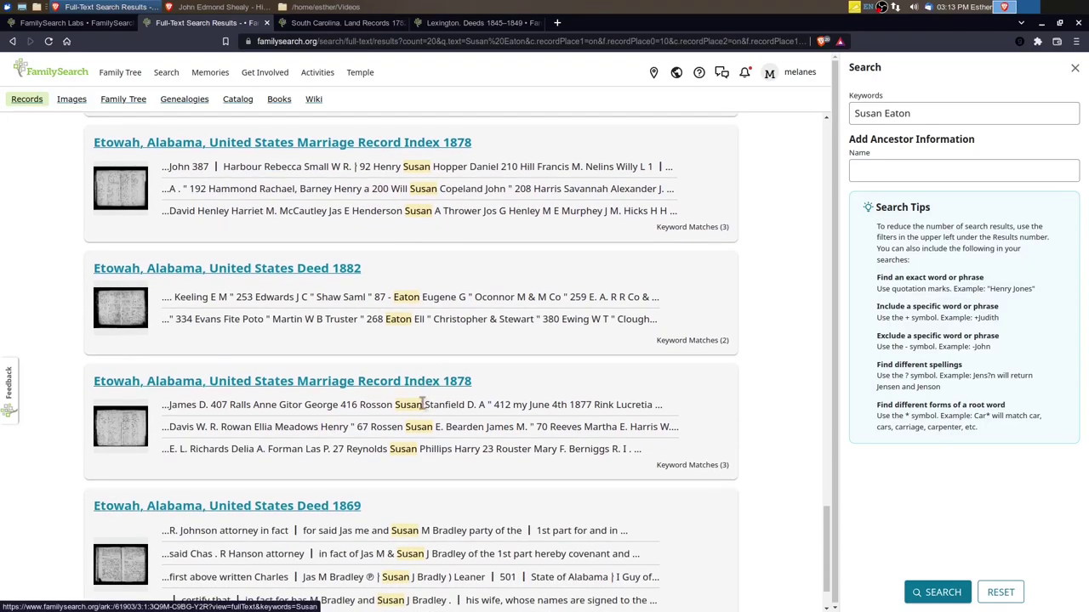
{"action": "scroll", "coordinate": [422, 406], "scroll_direction": "up", "scroll_amount": 1}
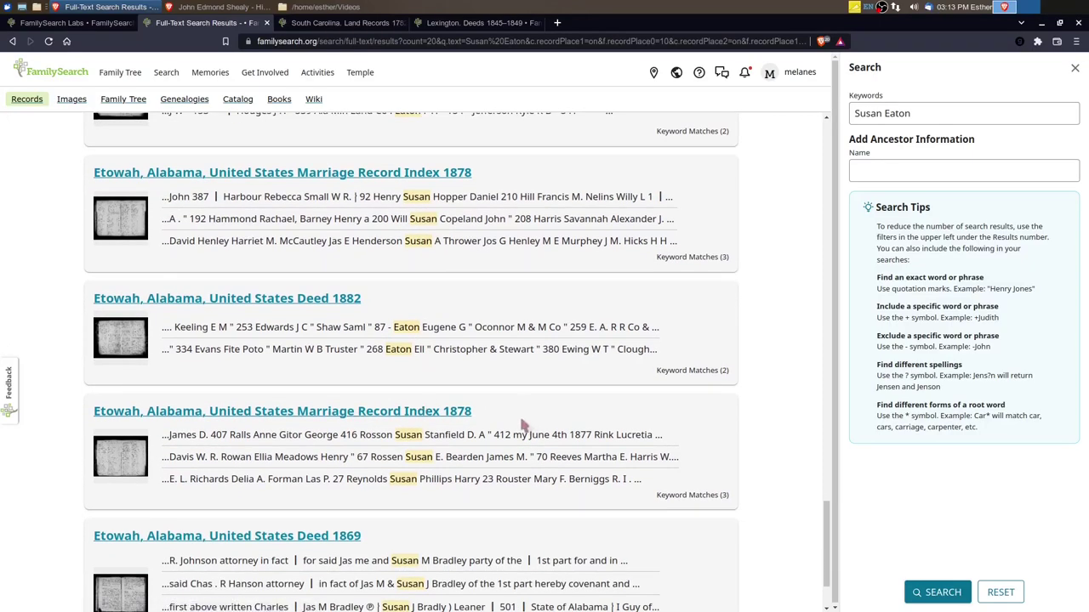
{"action": "scroll", "coordinate": [521, 417], "scroll_direction": "up", "scroll_amount": 2}
{"action": "scroll", "coordinate": [520, 428], "scroll_direction": "up", "scroll_amount": 6}
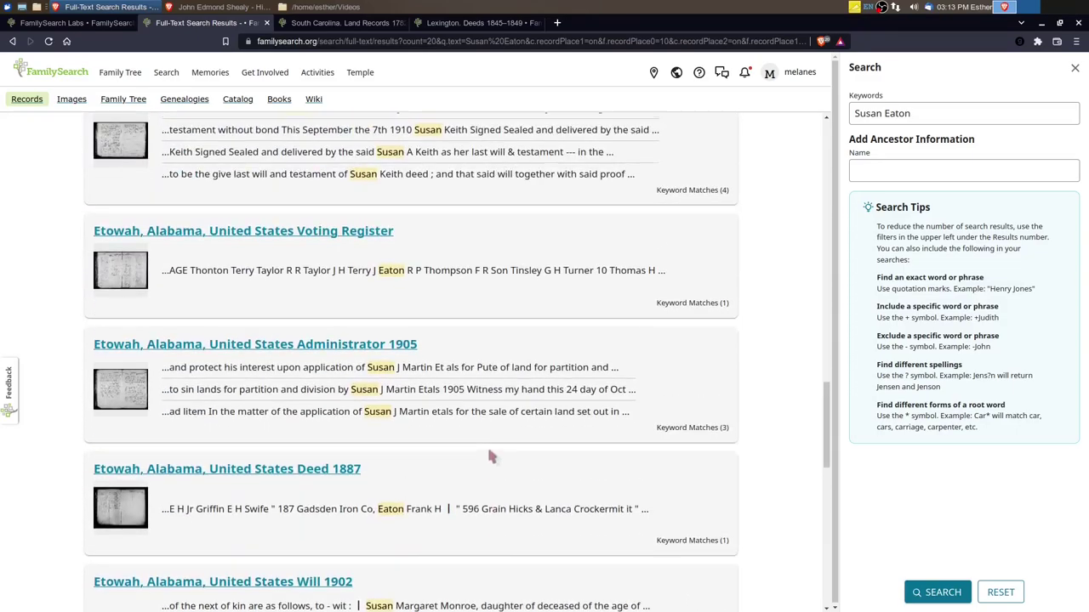
{"action": "scroll", "coordinate": [480, 459], "scroll_direction": "up", "scroll_amount": 8}
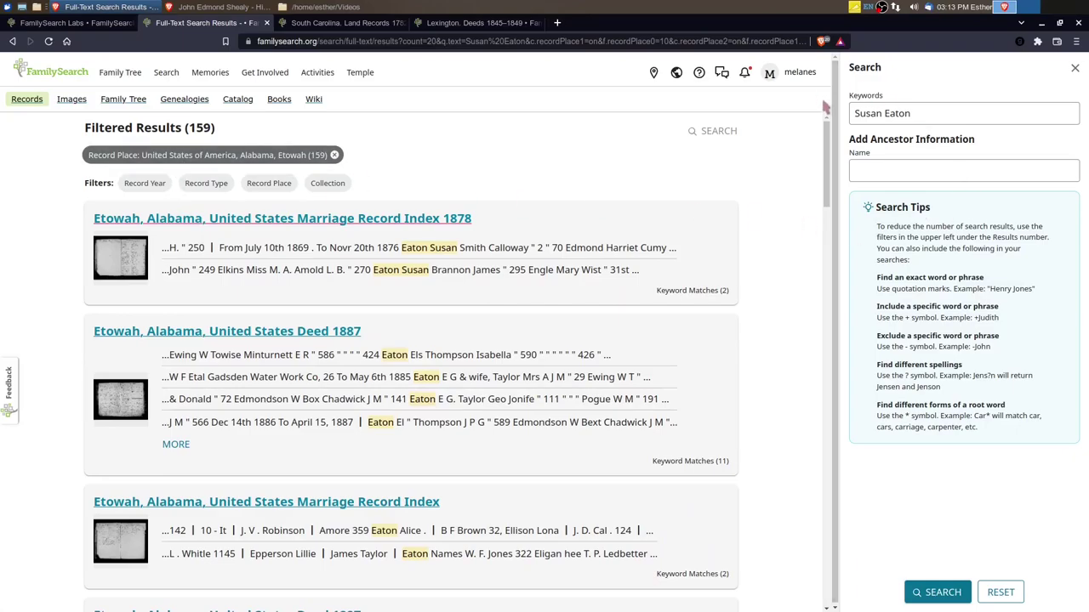
{"action": "left_click", "coordinate": [854, 113]}
{"action": "type", "text": "\""}
{"action": "left_click", "coordinate": [927, 112]}
{"action": "type", "text": "\""}
{"action": "type", "text": "\""}
{"action": "key", "text": "Return"}
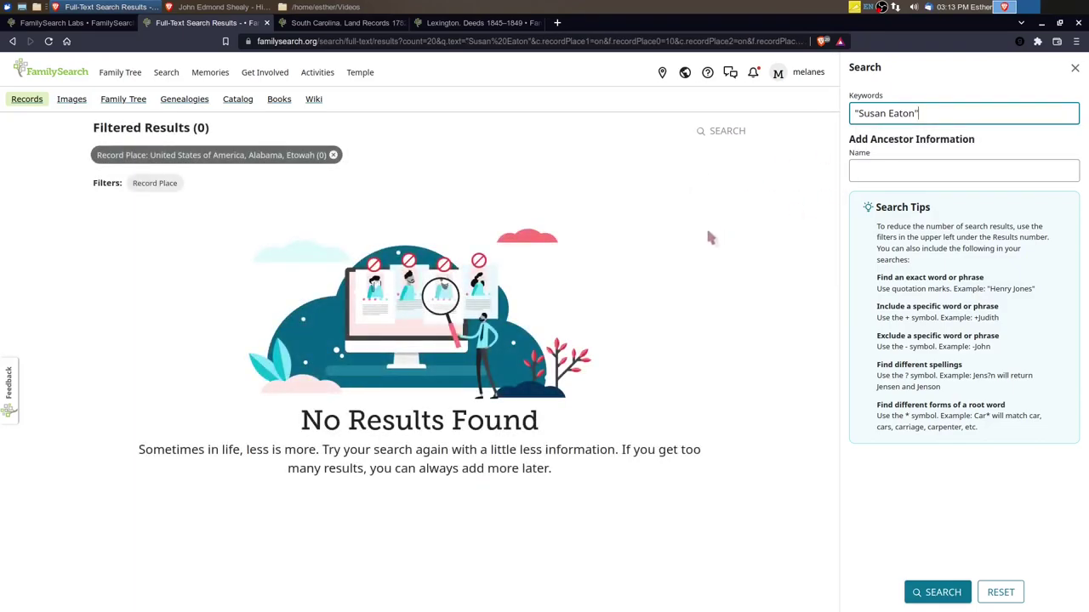
{"action": "left_click", "coordinate": [914, 111]}
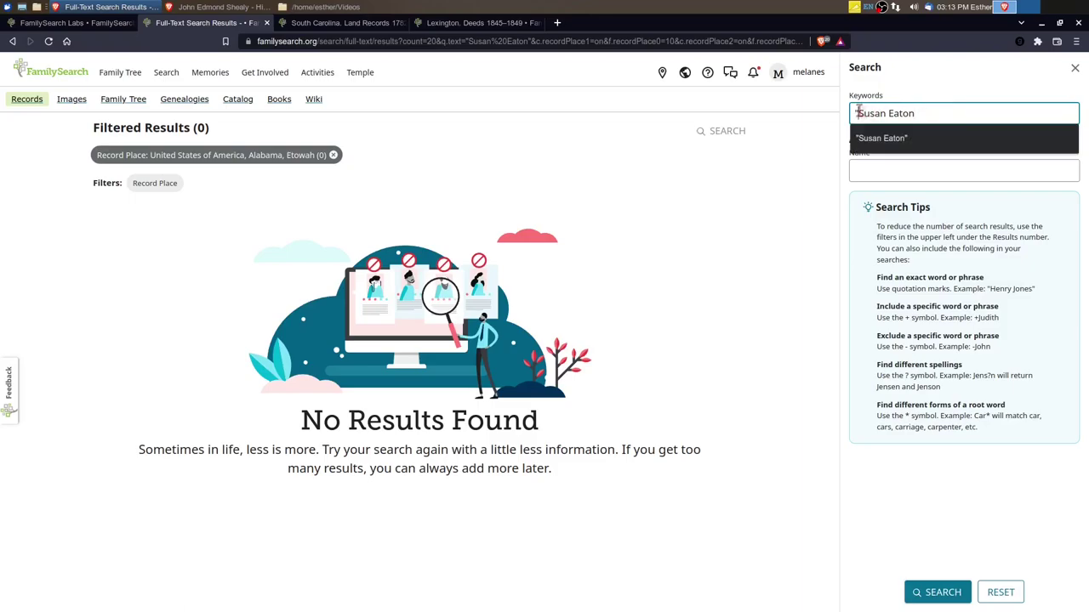
{"action": "key", "text": "BackSpace"}
{"action": "left_click", "coordinate": [935, 591]}
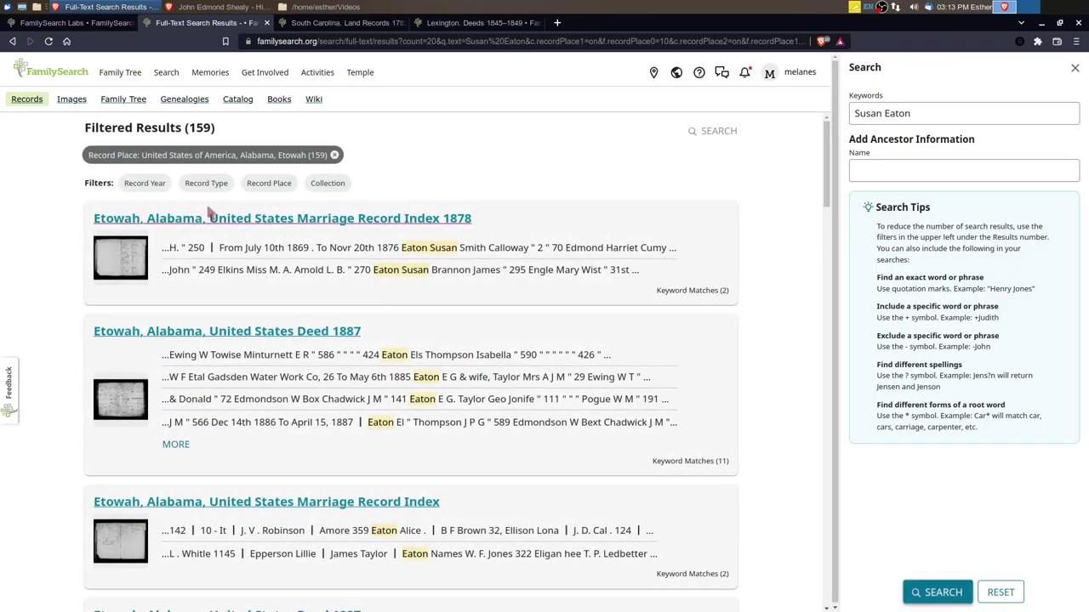
- Set the record type filter to Vital > Marriage, narrowing the Etowah results to 41
{"action": "left_click", "coordinate": [208, 187]}
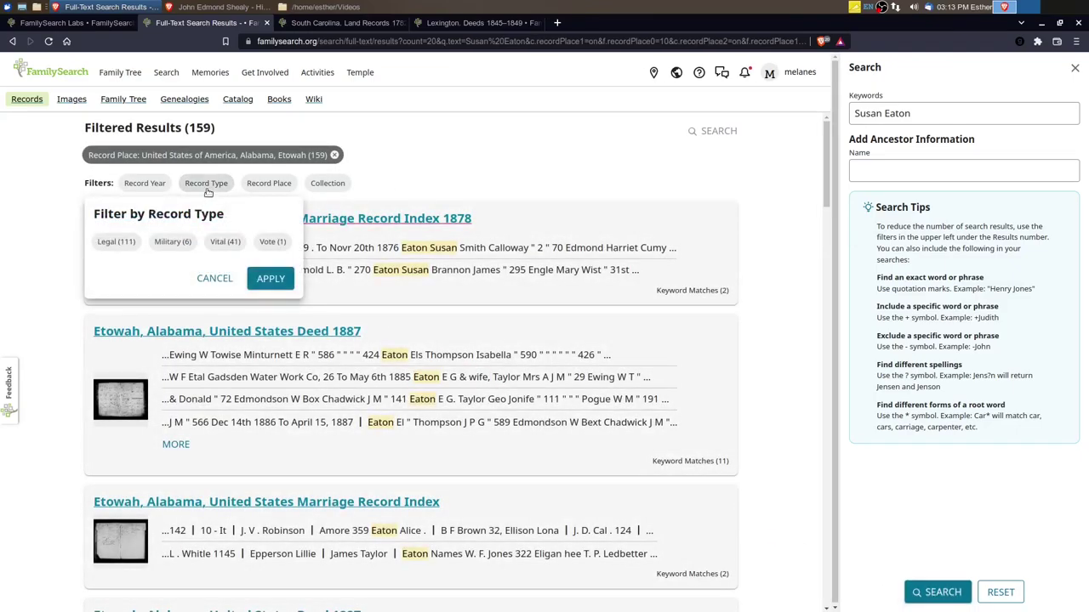
{"action": "left_click", "coordinate": [224, 242]}
{"action": "left_click", "coordinate": [197, 336]}
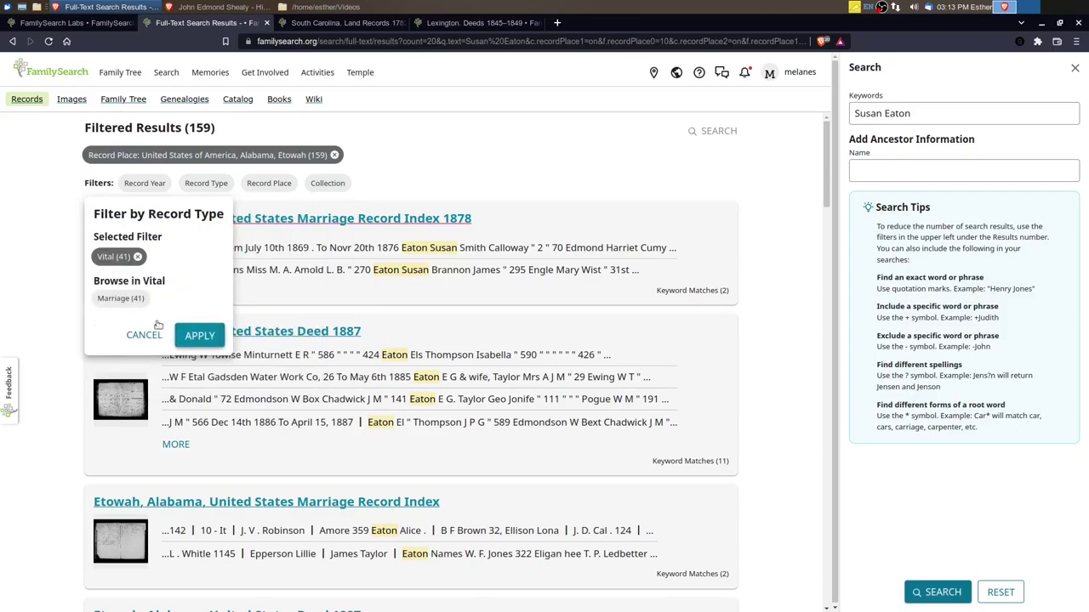
{"action": "left_click", "coordinate": [119, 300]}
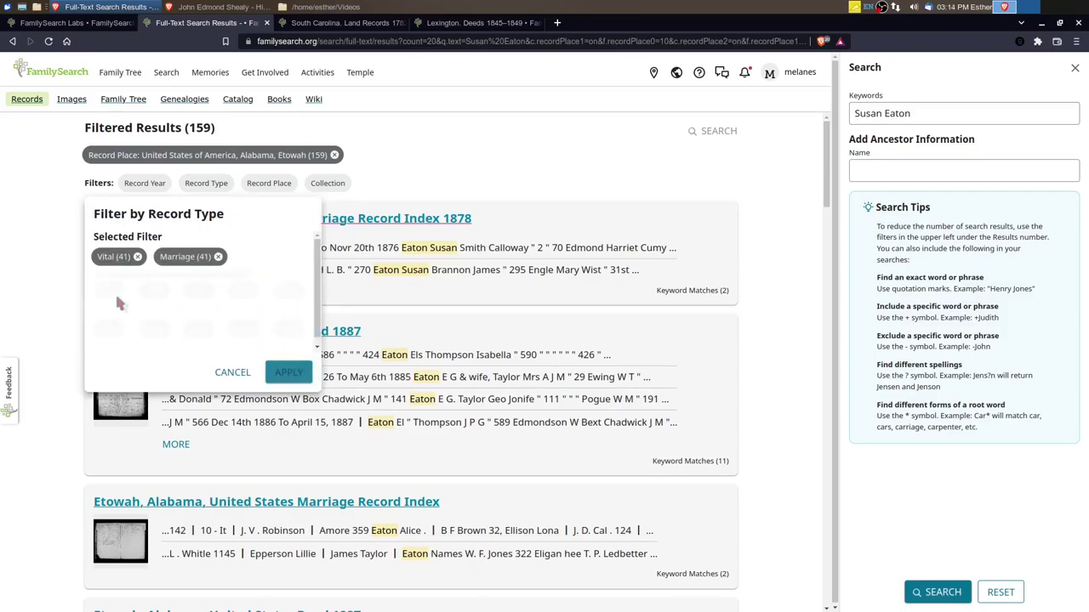
{"action": "left_click", "coordinate": [204, 335]}
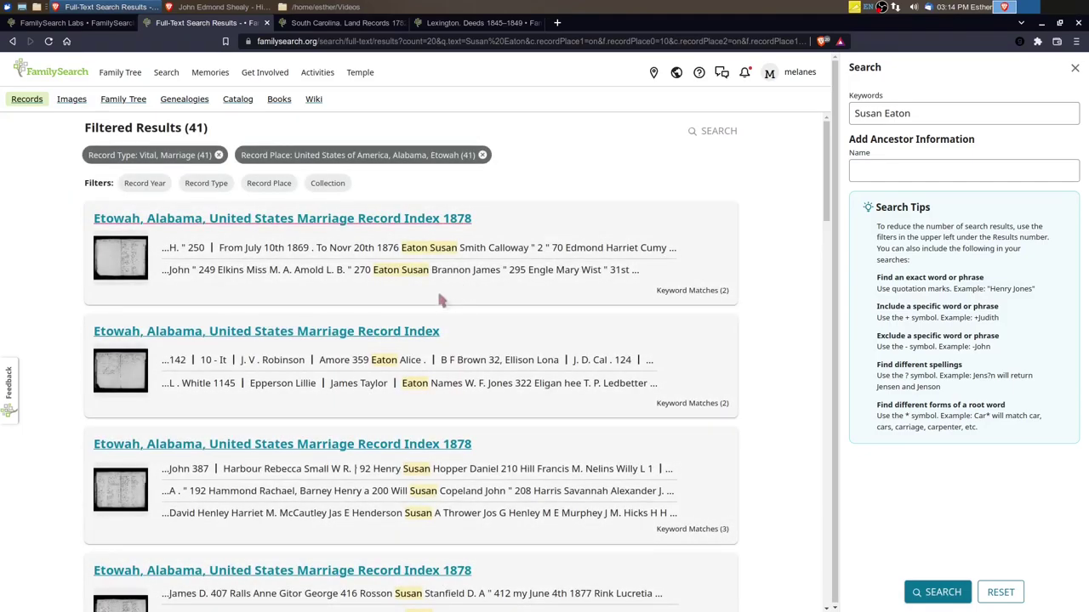
- Browse the 41 marriage results across pages 1 to 3, then enter page 1 to jump back
{"action": "scroll", "coordinate": [440, 300], "scroll_direction": "down", "scroll_amount": 4}
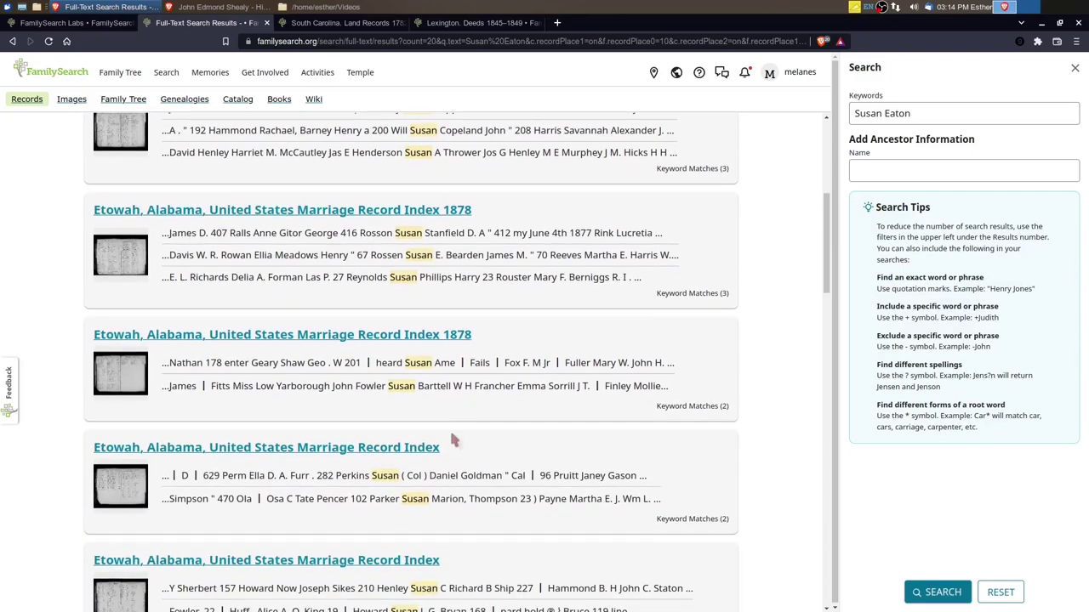
{"action": "scroll", "coordinate": [454, 441], "scroll_direction": "down", "scroll_amount": 7}
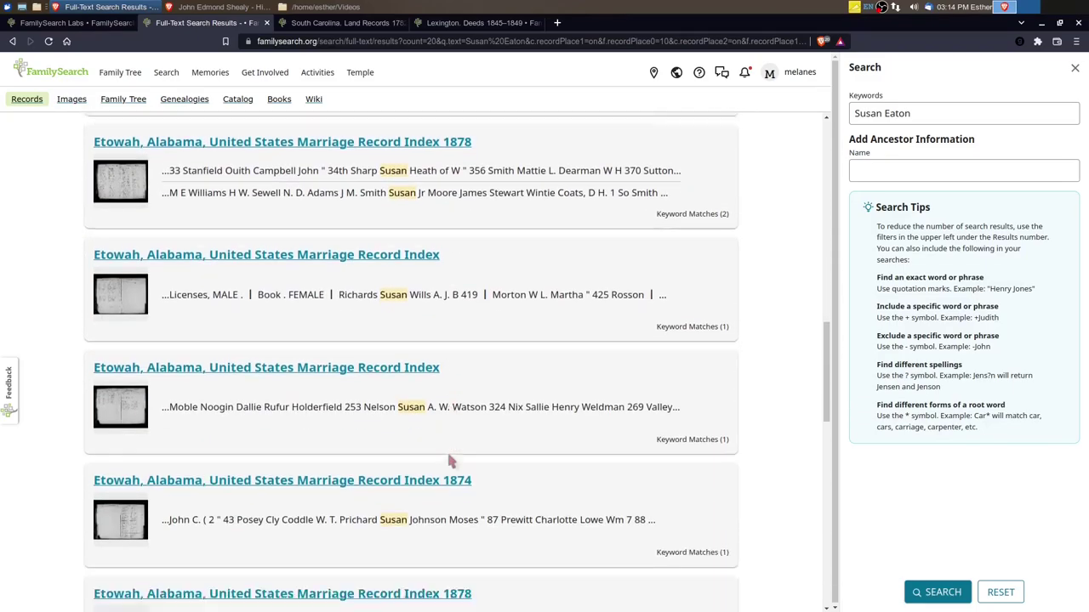
{"action": "scroll", "coordinate": [451, 460], "scroll_direction": "down", "scroll_amount": 8}
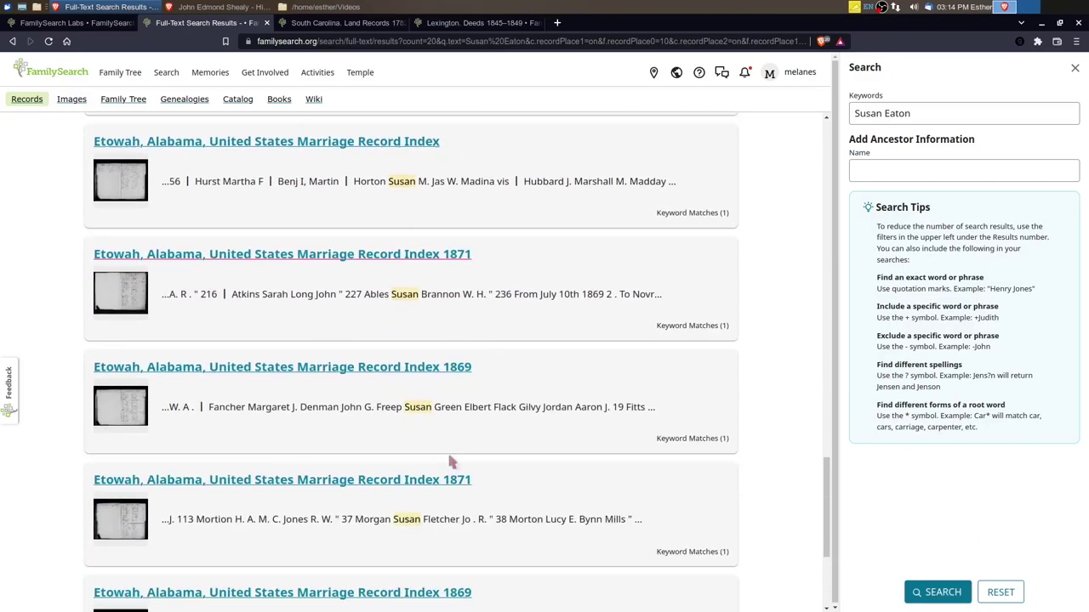
{"action": "scroll", "coordinate": [451, 462], "scroll_direction": "down", "scroll_amount": 3}
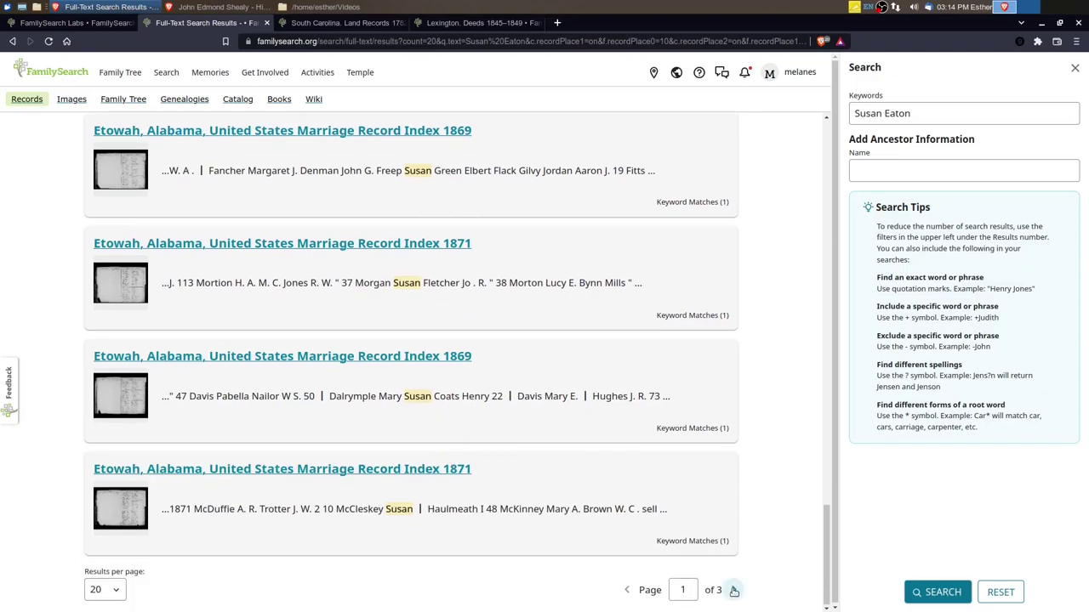
{"action": "left_click", "coordinate": [733, 590]}
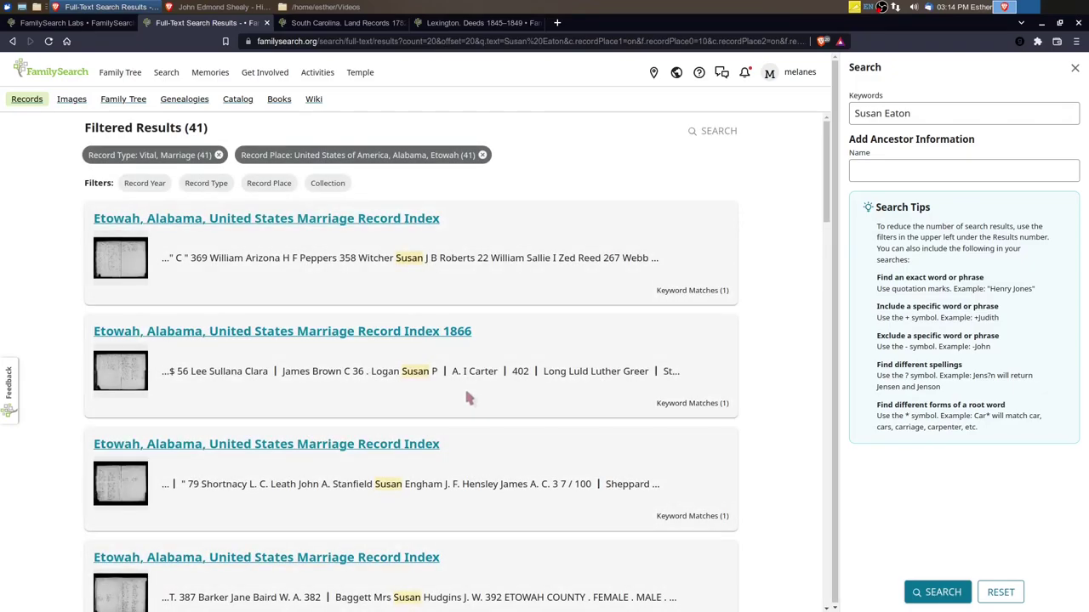
{"action": "scroll", "coordinate": [469, 408], "scroll_direction": "down", "scroll_amount": 4}
{"action": "scroll", "coordinate": [472, 432], "scroll_direction": "down", "scroll_amount": 8}
{"action": "scroll", "coordinate": [472, 473], "scroll_direction": "down", "scroll_amount": 9}
{"action": "scroll", "coordinate": [473, 494], "scroll_direction": "down", "scroll_amount": 2}
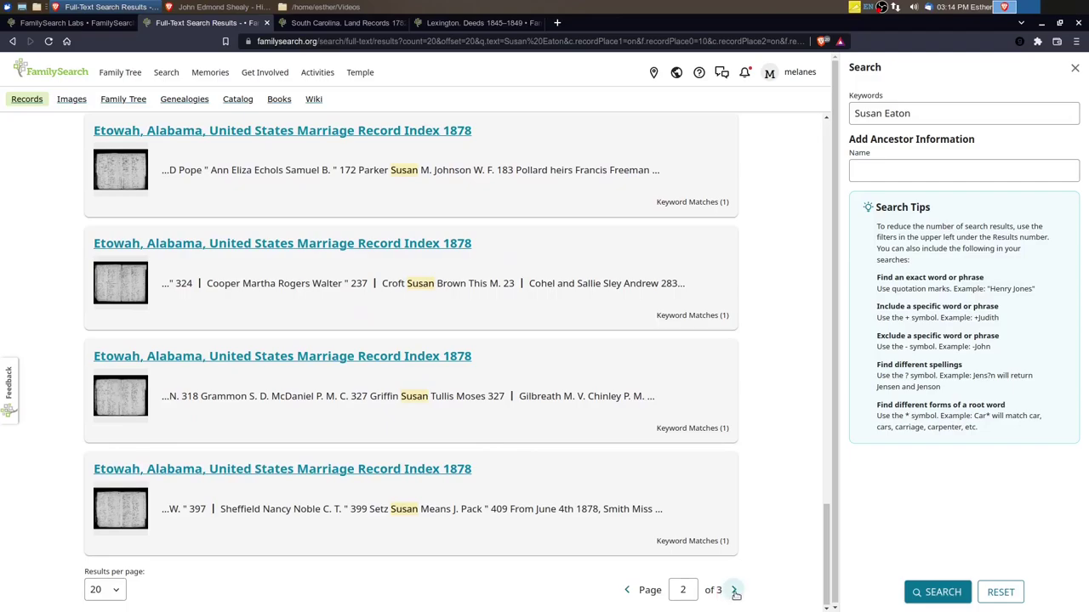
{"action": "left_click", "coordinate": [735, 590]}
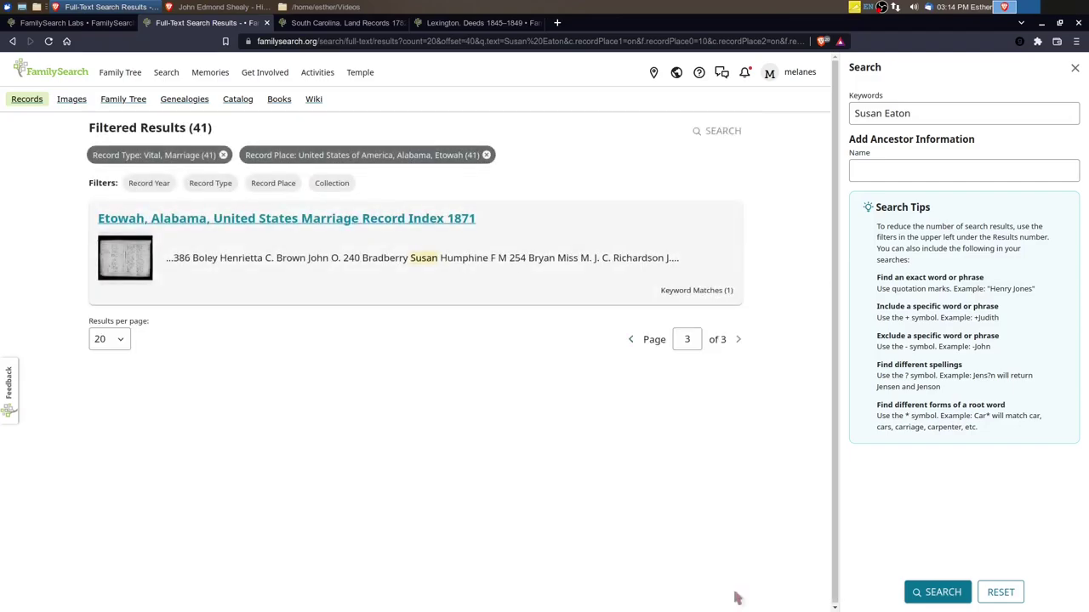
{"action": "left_click_drag", "start_coordinate": [698, 343], "coordinate": [673, 337]}
{"action": "key", "text": "Return"}
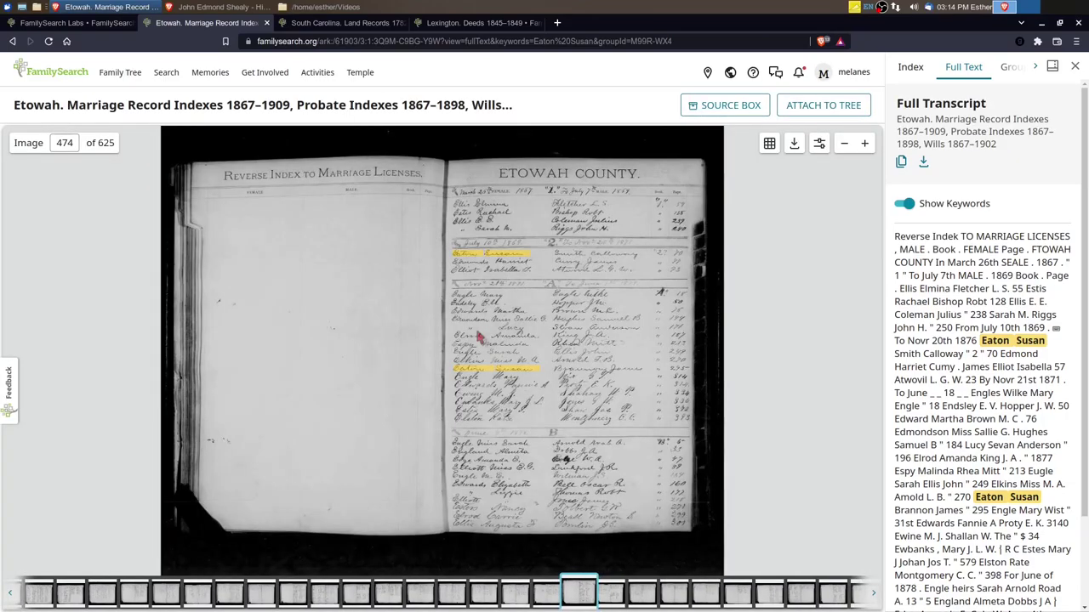
- Zoom and pan index image 474 to show the ETOWAH COUNTY header and the couple's entry
{"action": "scroll", "coordinate": [585, 247], "scroll_direction": "up", "scroll_amount": 5}
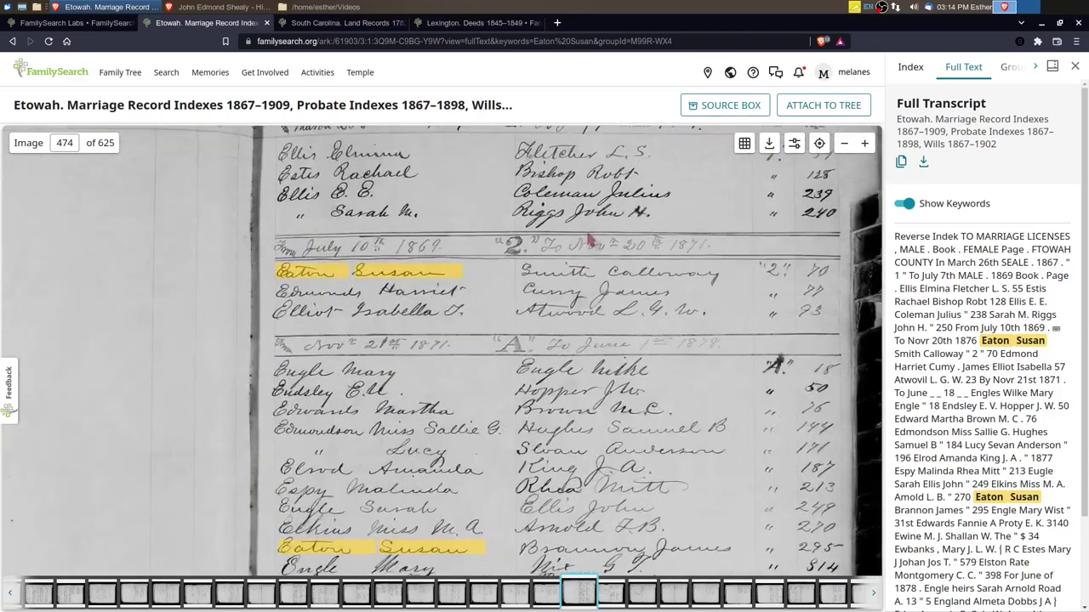
{"action": "left_click_drag", "start_coordinate": [586, 333], "coordinate": [493, 382]}
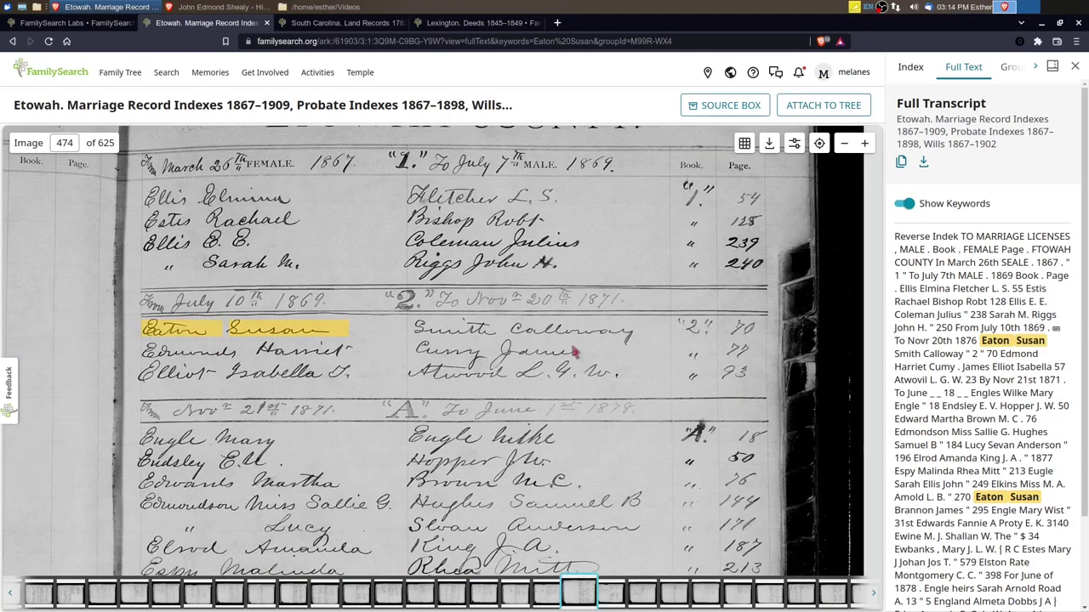
{"action": "left_click_drag", "start_coordinate": [586, 278], "coordinate": [577, 350]}
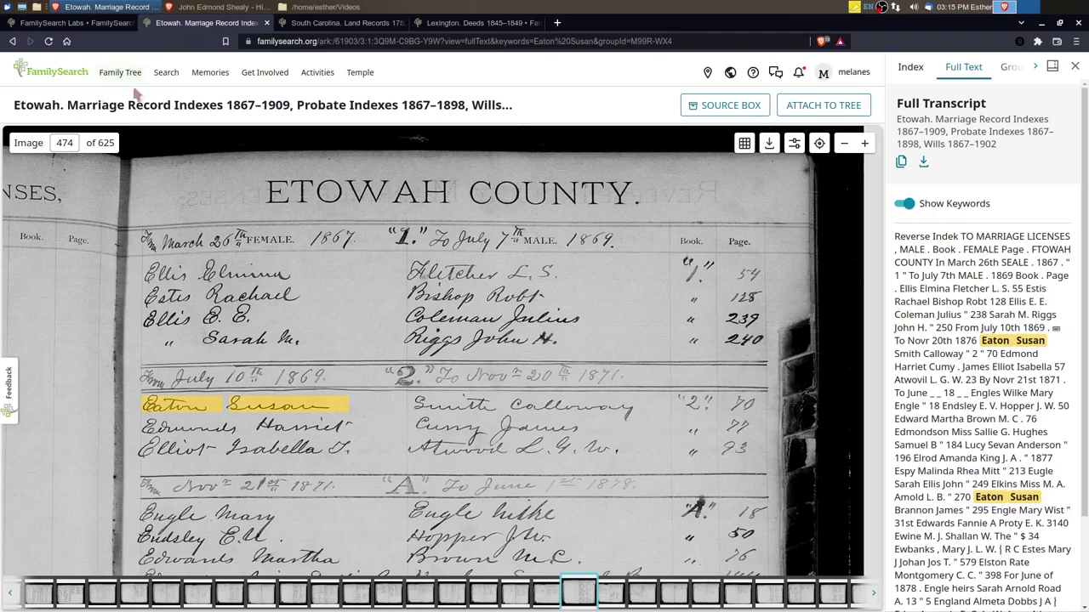
- Open the Catalog page from the Search menu in a new tab
{"action": "mouse_move", "coordinate": [168, 77]}
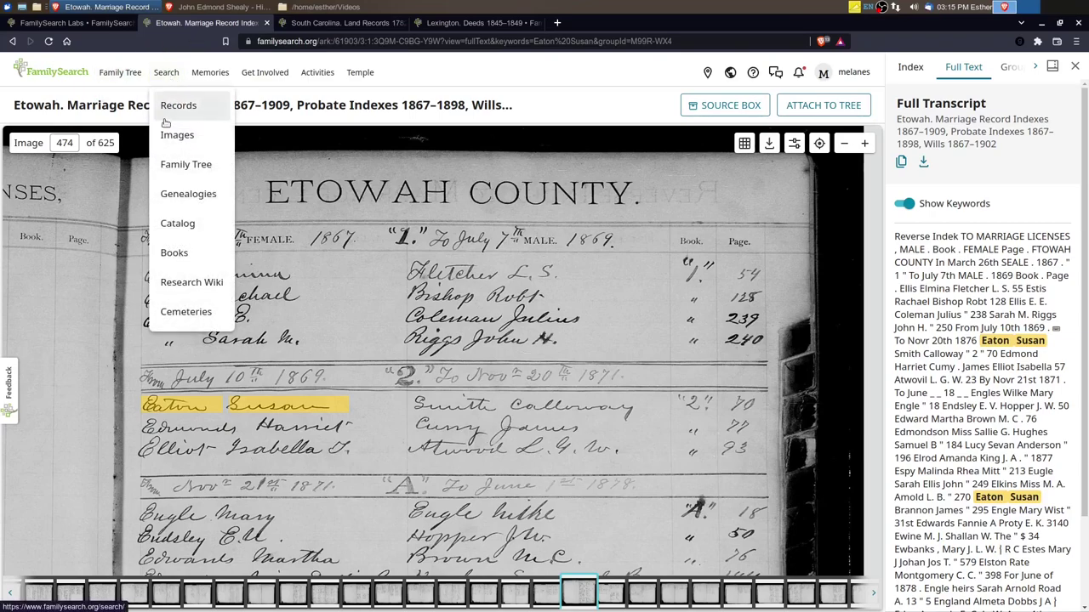
{"action": "right_click", "coordinate": [170, 225]}
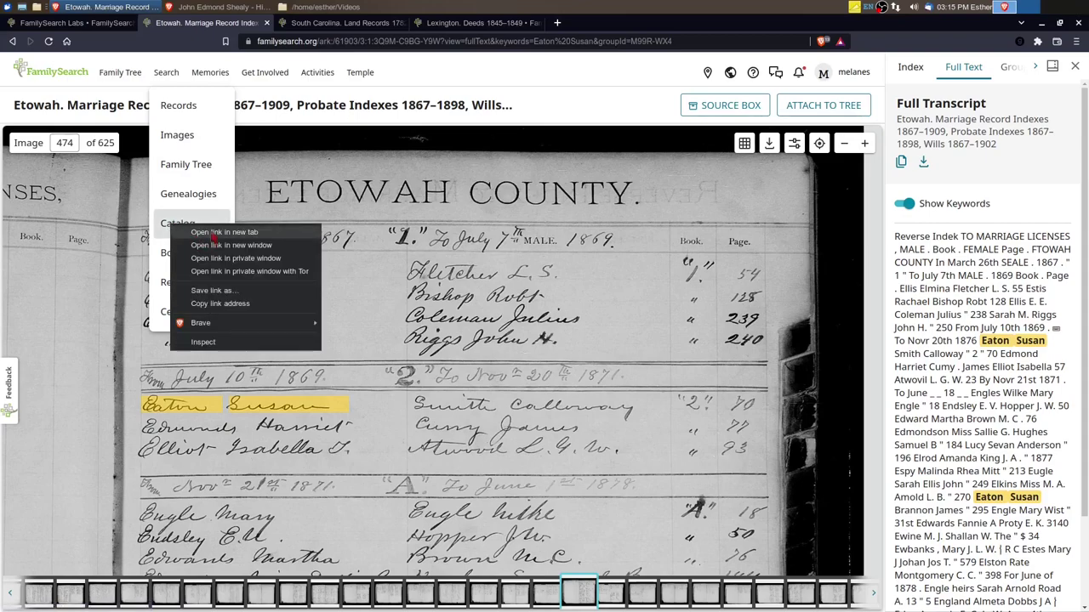
{"action": "left_click", "coordinate": [214, 234]}
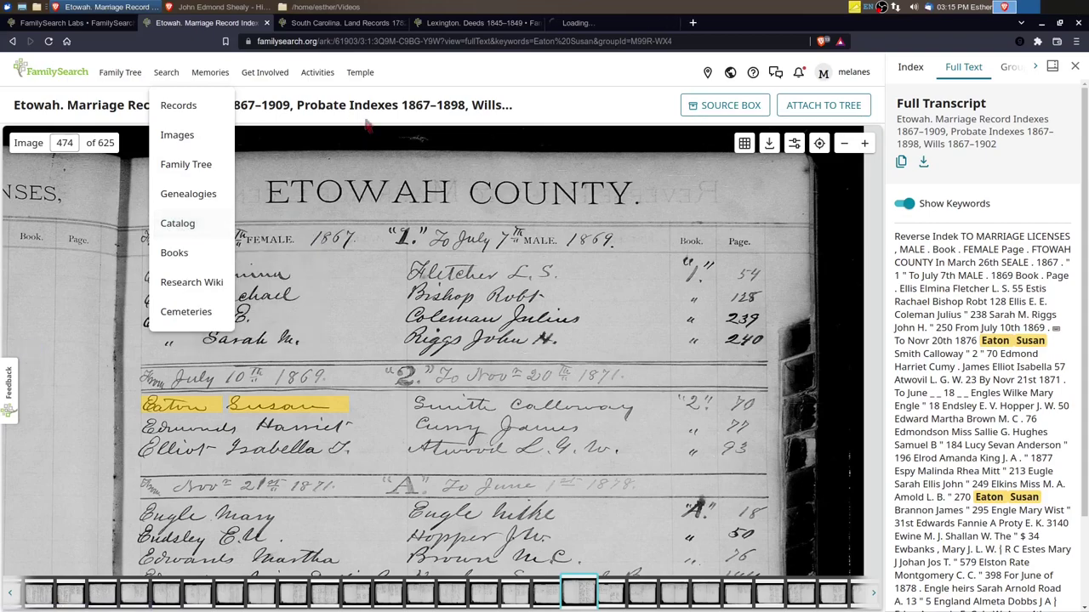
- Search the Catalog by place 'Etowah', choosing United States, Alabama, Etowah
{"action": "left_click", "coordinate": [590, 23]}
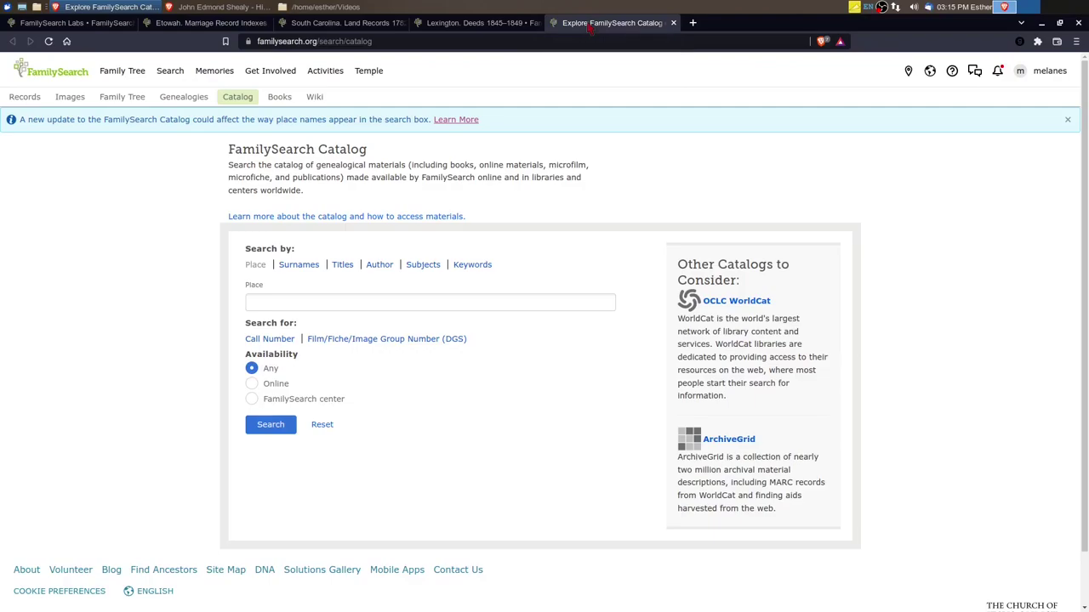
{"action": "left_click", "coordinate": [277, 303]}
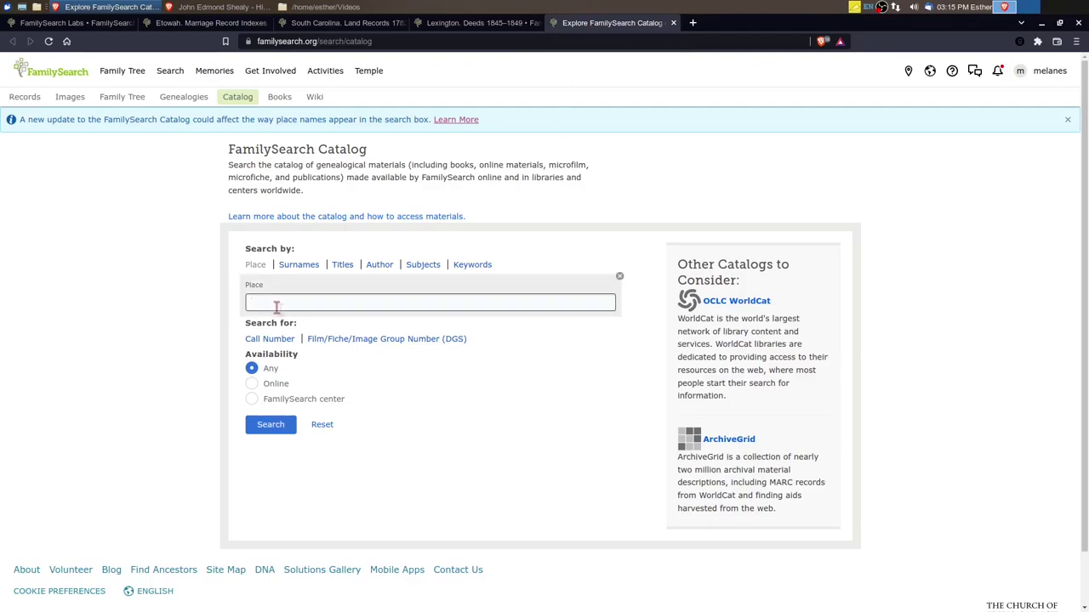
{"action": "type", "text": "Etowah"}
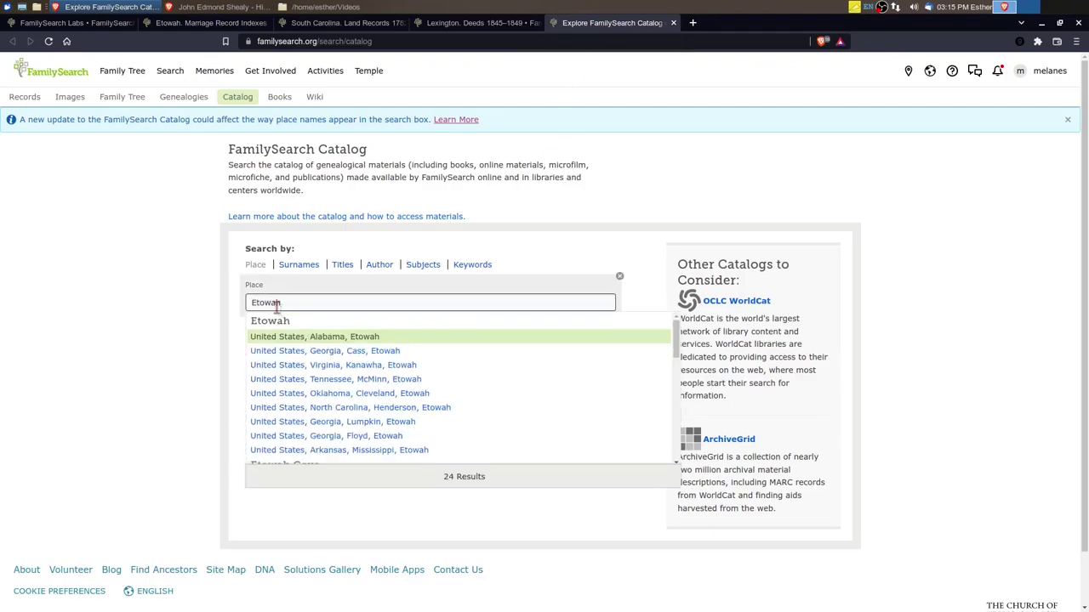
{"action": "left_click", "coordinate": [342, 338]}
{"action": "left_click", "coordinate": [269, 425]}
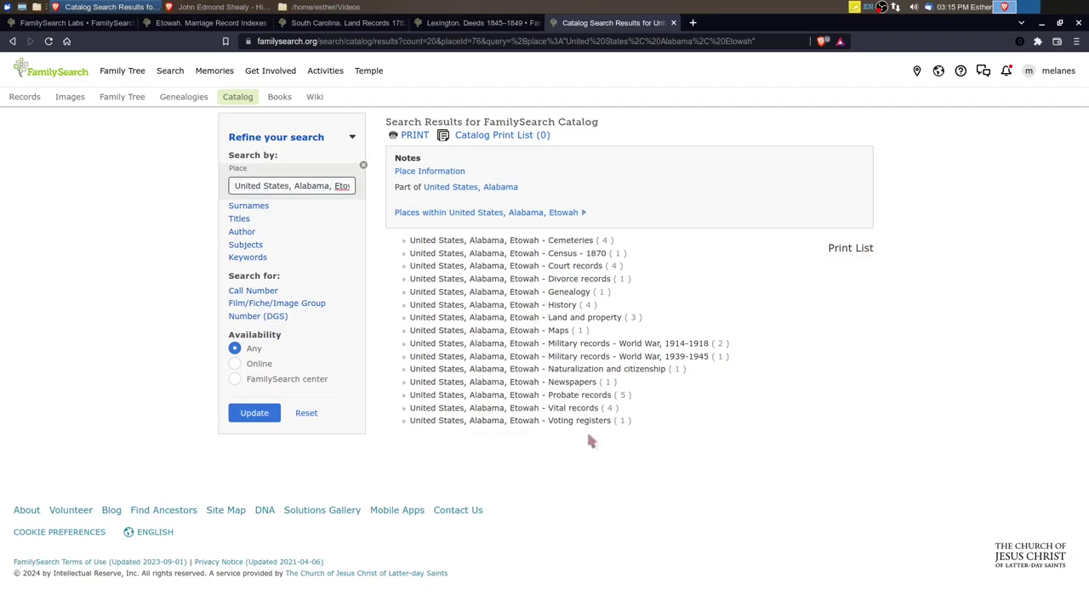
- Open Etowah Vital records, then digitized film 007316687 of marriage records v. 1-2, A 1867–1878
{"action": "left_click", "coordinate": [581, 409]}
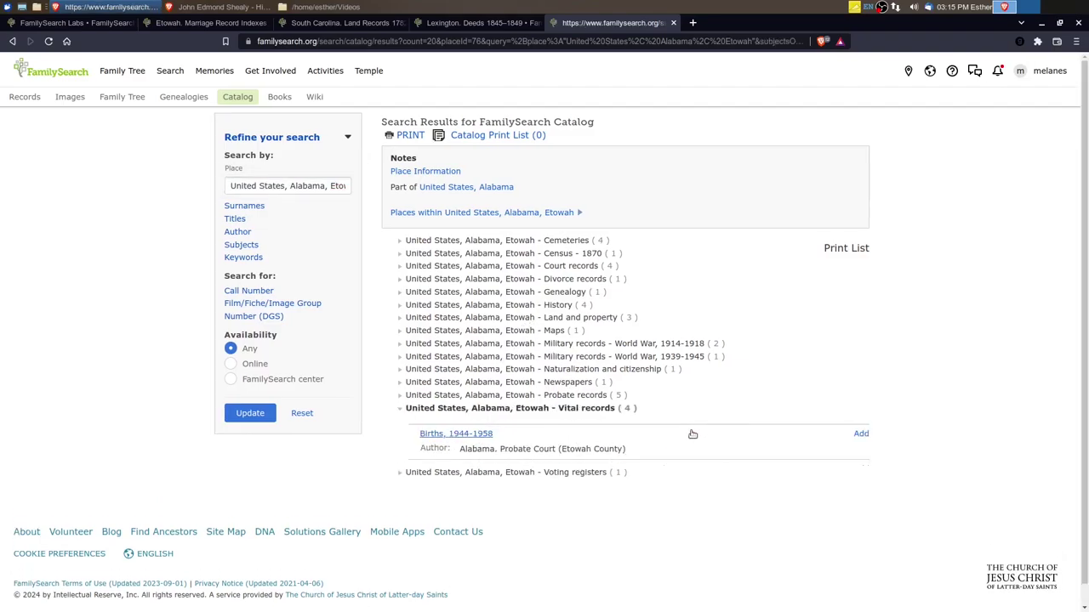
{"action": "scroll", "coordinate": [655, 450], "scroll_direction": "down", "scroll_amount": 1}
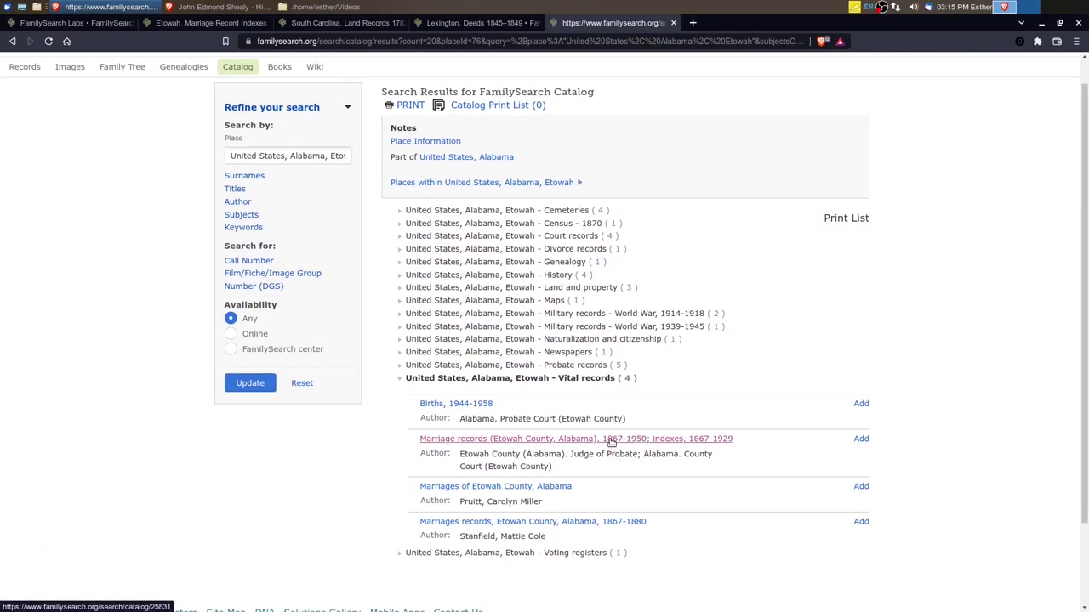
{"action": "left_click", "coordinate": [612, 444]}
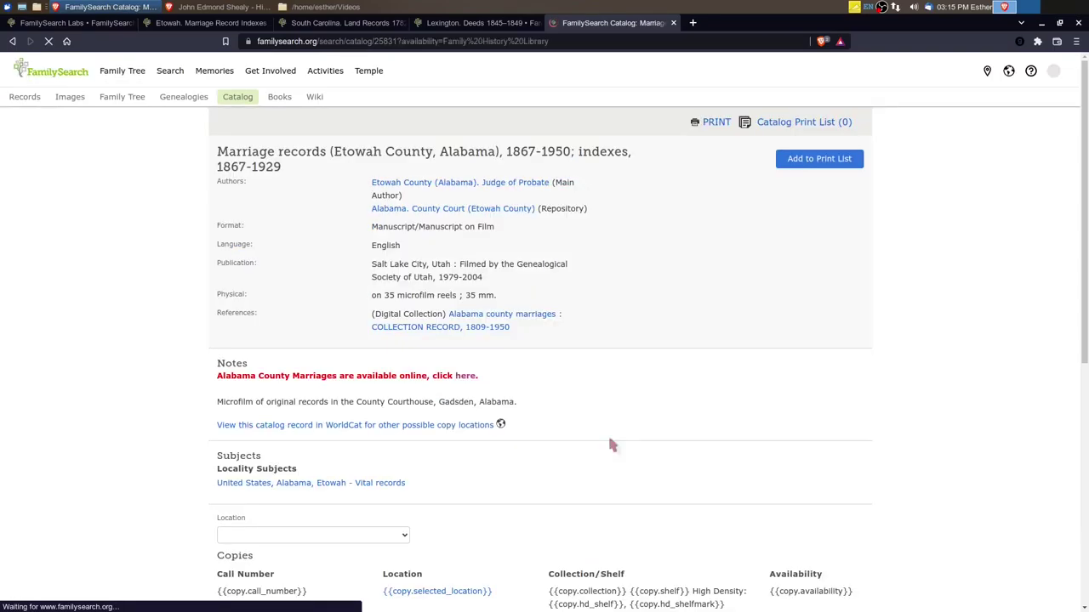
{"action": "scroll", "coordinate": [601, 421], "scroll_direction": "down", "scroll_amount": 4}
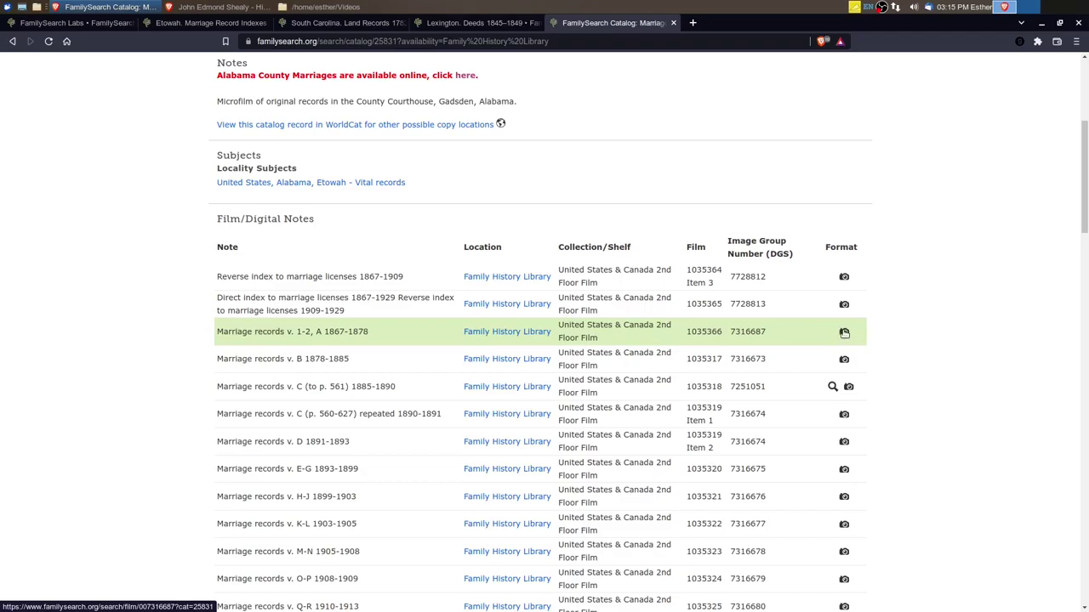
{"action": "left_click", "coordinate": [844, 333]}
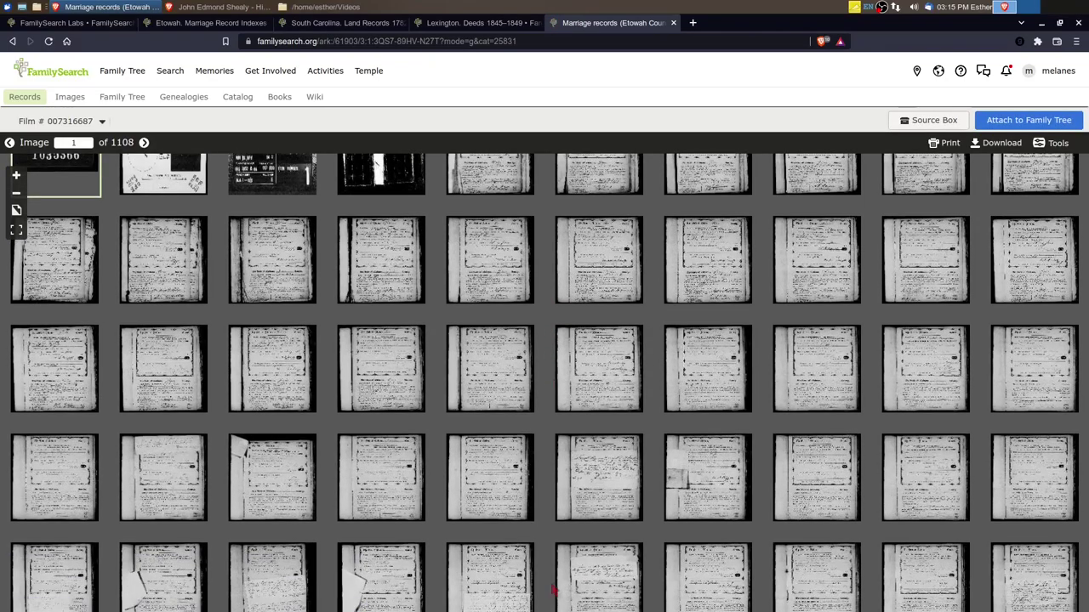
- Browse the film's image grid and open image 435, the 1870 Etowah marriage license, full size
{"action": "scroll", "coordinate": [556, 454], "scroll_direction": "down", "scroll_amount": 5}
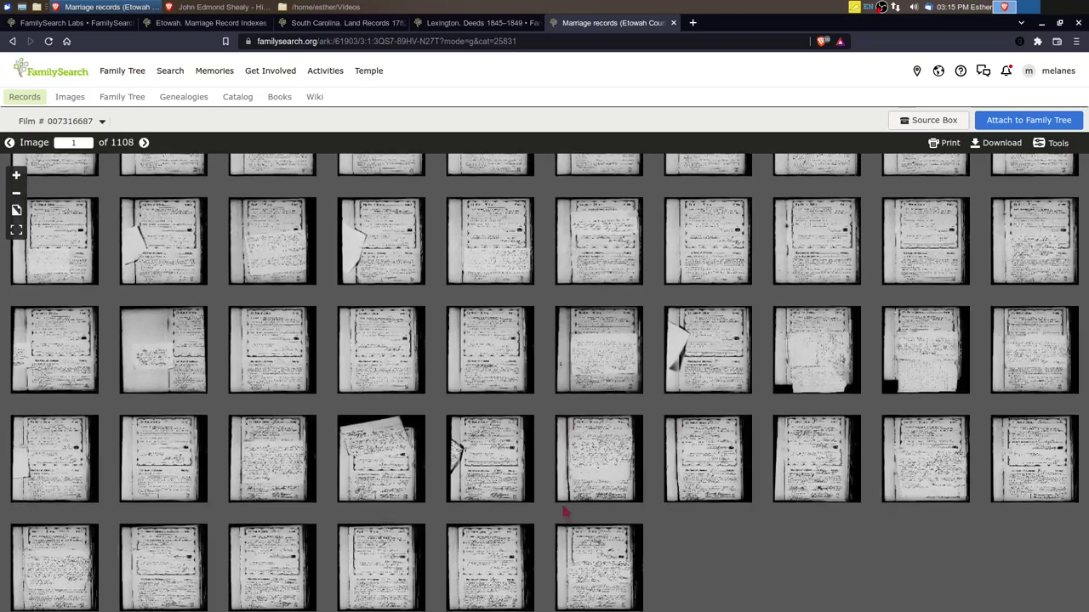
{"action": "scroll", "coordinate": [563, 511], "scroll_direction": "down", "scroll_amount": 5}
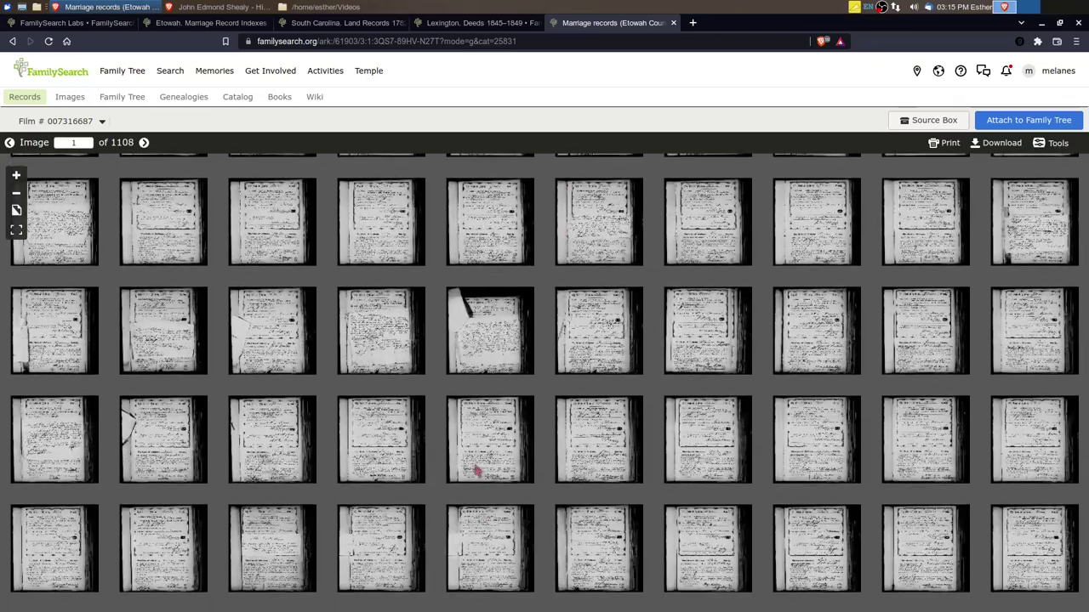
{"action": "left_click", "coordinate": [479, 468]}
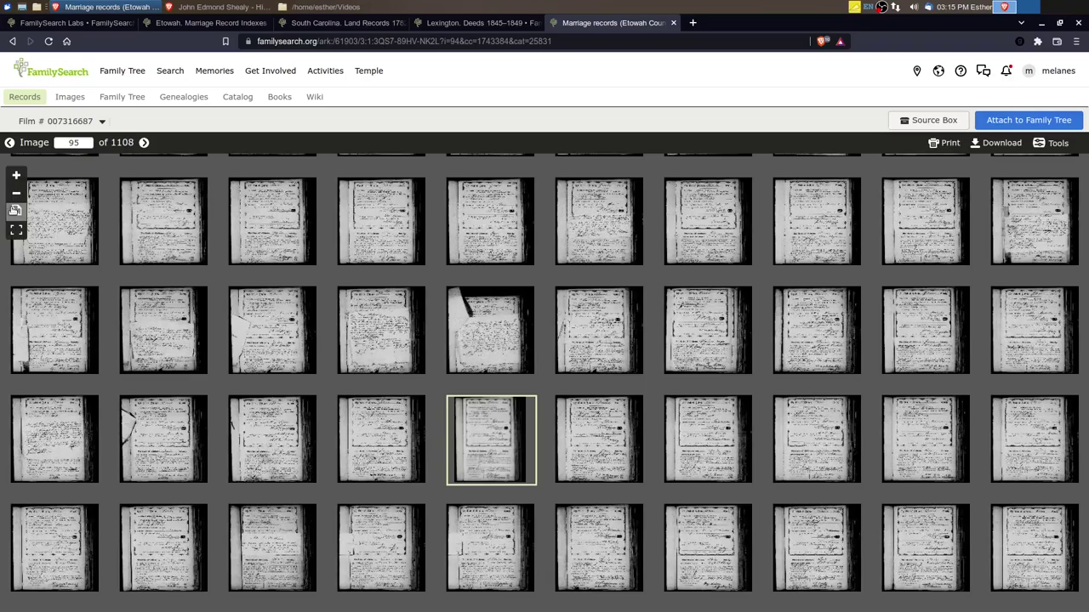
{"action": "left_click", "coordinate": [16, 210]}
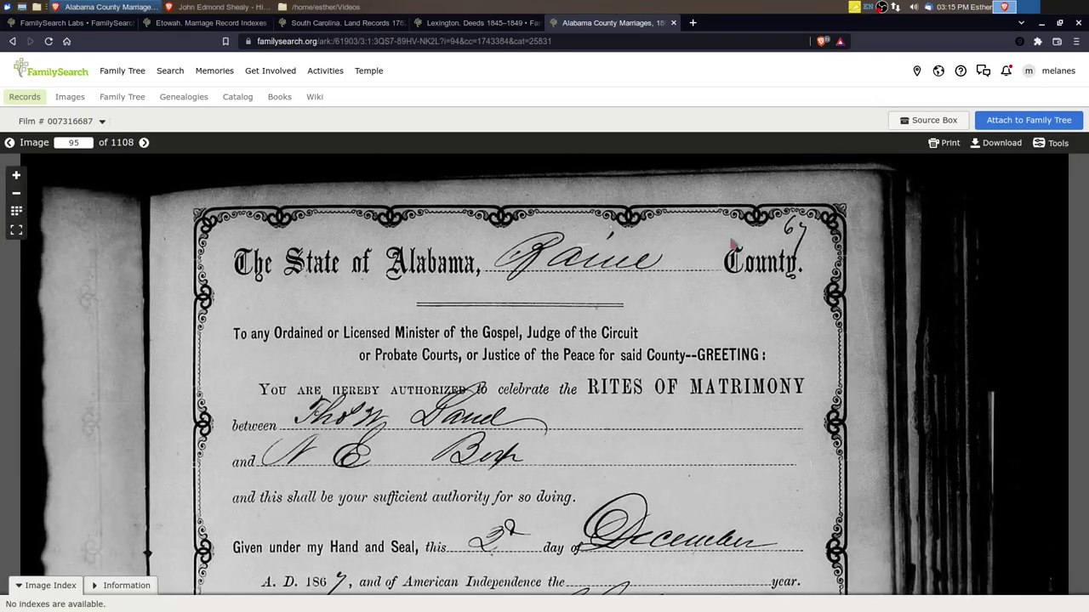
{"action": "left_click", "coordinate": [17, 210]}
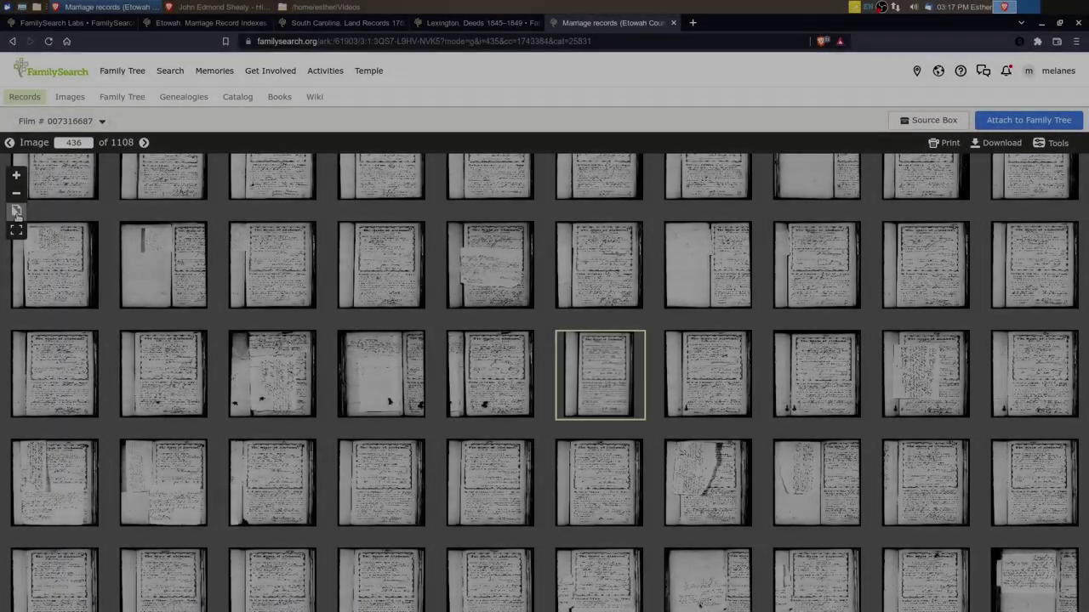
{"action": "left_click", "coordinate": [16, 213]}
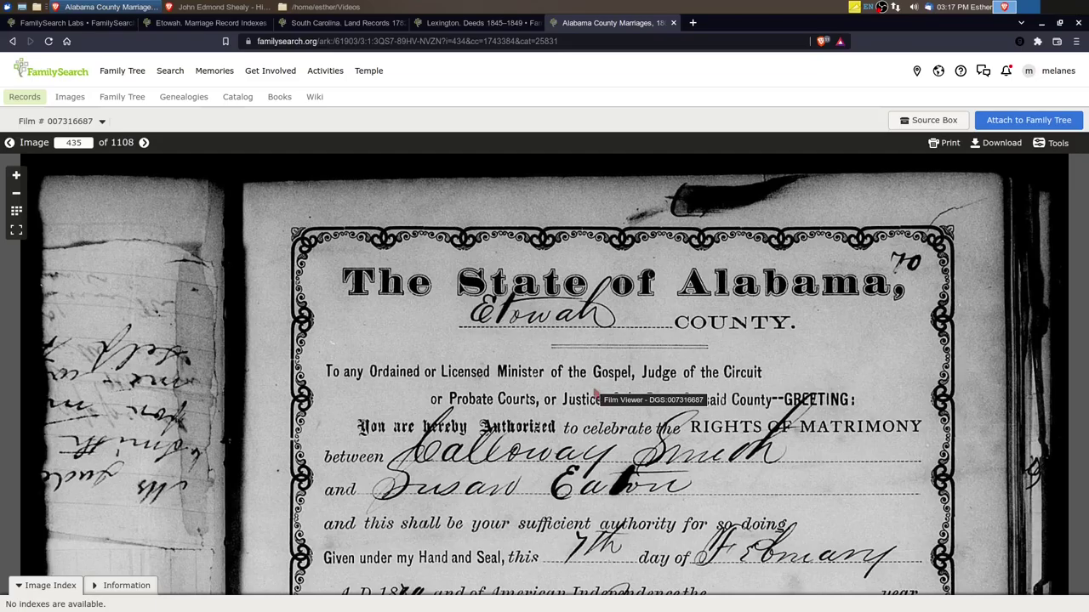
- Review the license, return and bond on image 435, then move to image 434's upside-down note
{"action": "scroll", "coordinate": [636, 511], "scroll_direction": "down", "scroll_amount": 3}
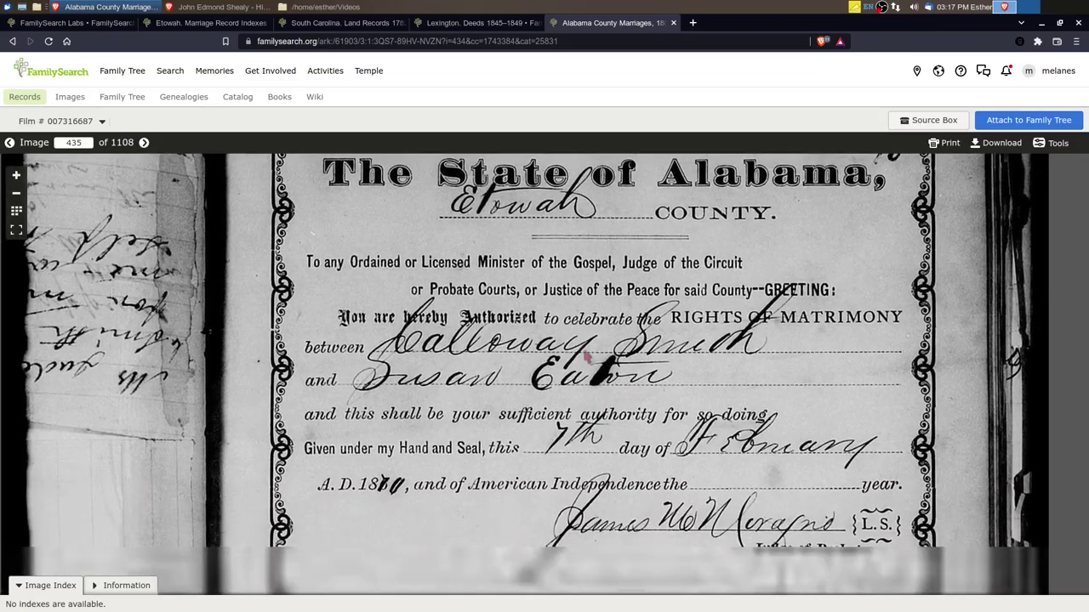
{"action": "scroll", "coordinate": [634, 505], "scroll_direction": "down", "scroll_amount": 3}
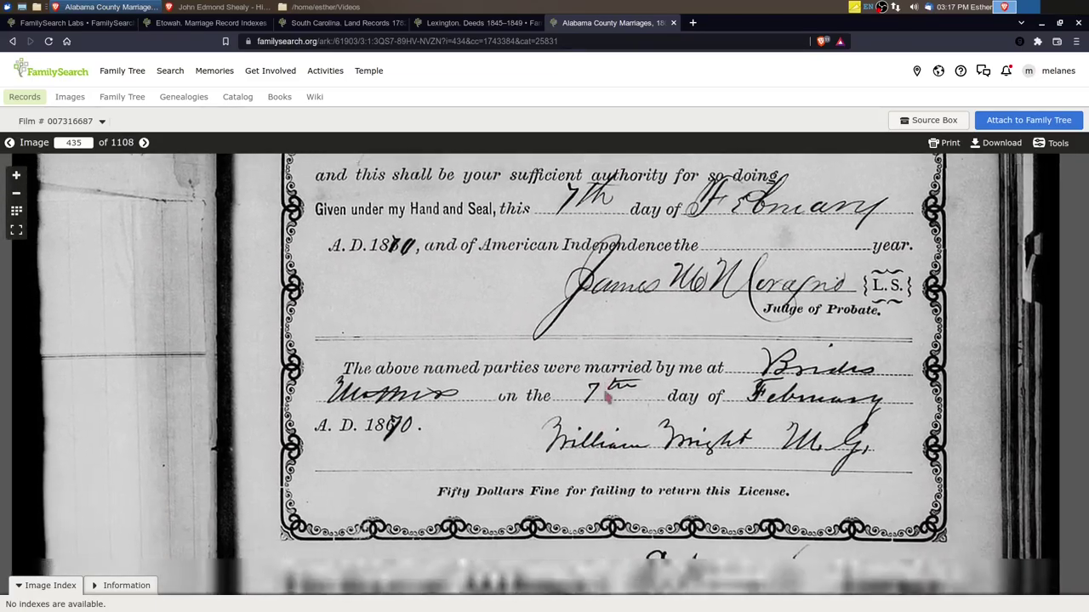
{"action": "scroll", "coordinate": [620, 332], "scroll_direction": "down", "scroll_amount": 1}
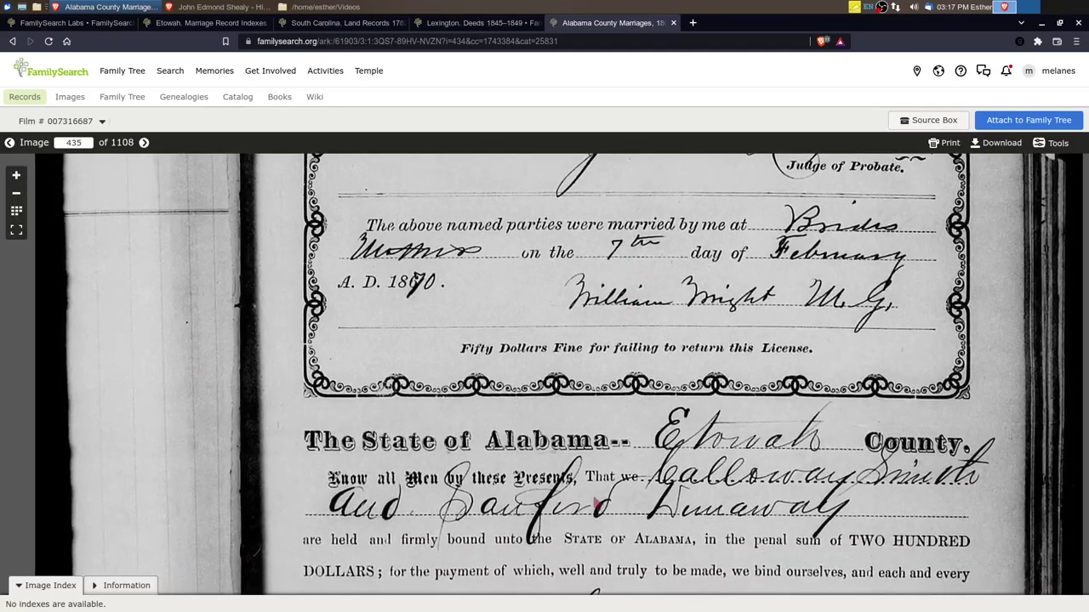
{"action": "scroll", "coordinate": [595, 502], "scroll_direction": "down", "scroll_amount": 5}
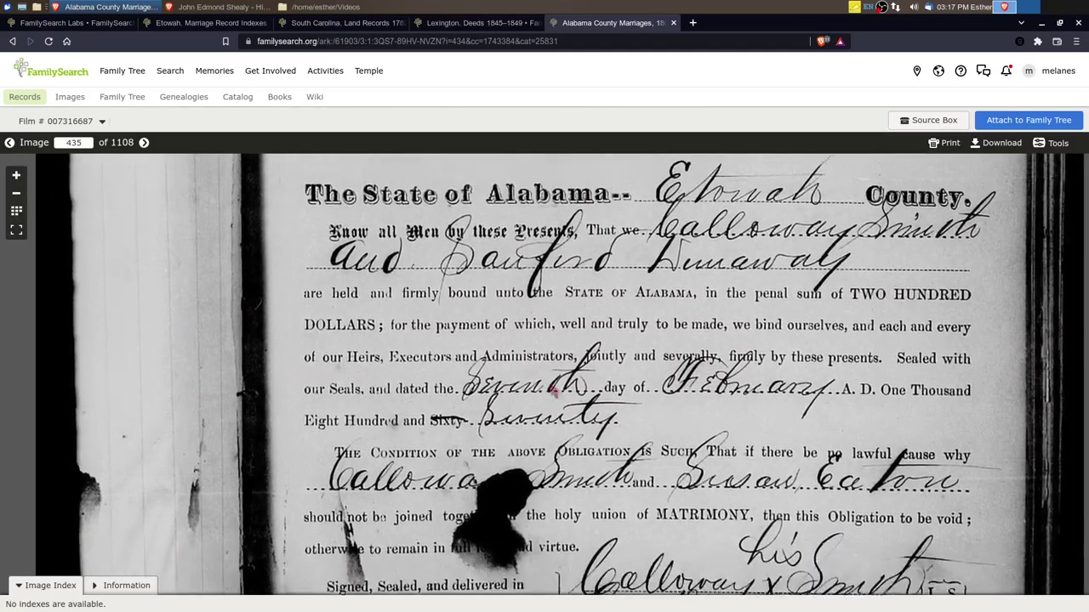
{"action": "scroll", "coordinate": [555, 387], "scroll_direction": "down", "scroll_amount": 2}
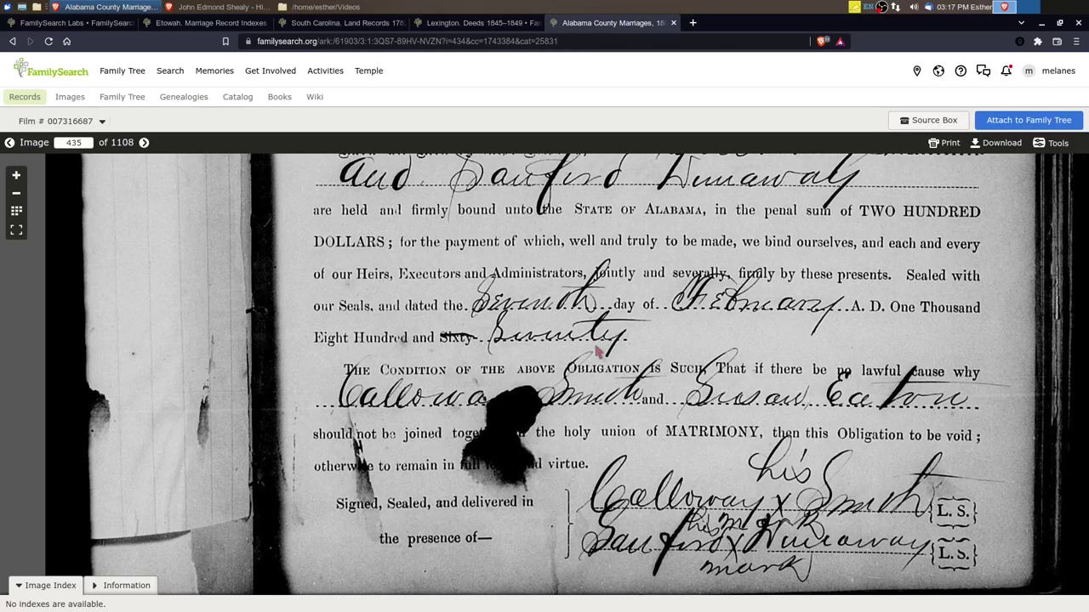
{"action": "scroll", "coordinate": [676, 411], "scroll_direction": "up", "scroll_amount": 1}
{"action": "scroll", "coordinate": [676, 411], "scroll_direction": "up", "scroll_amount": 10}
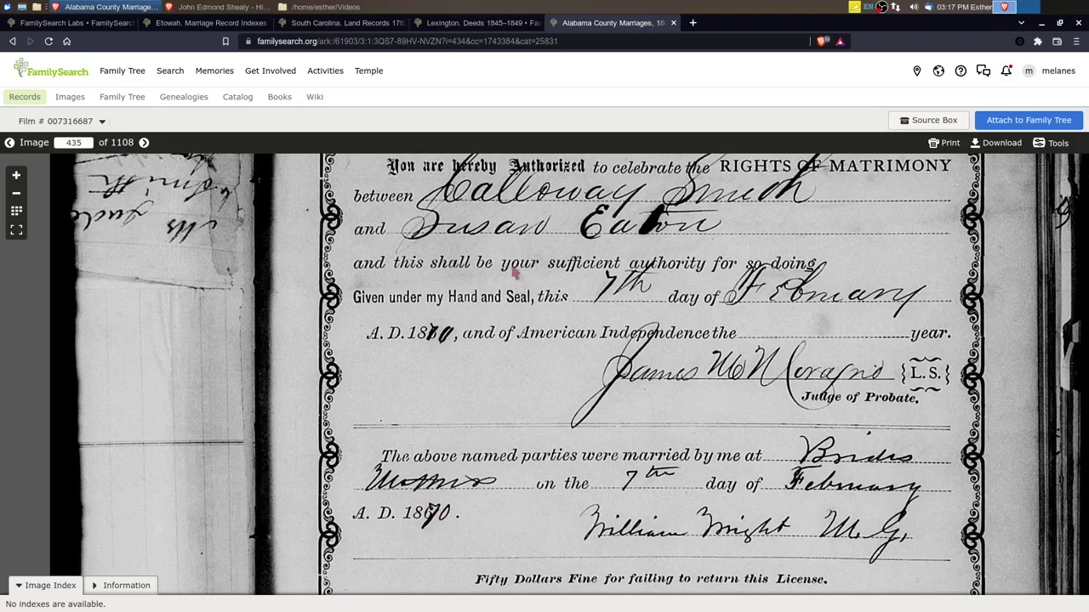
{"action": "left_click_drag", "start_coordinate": [515, 273], "coordinate": [728, 440]}
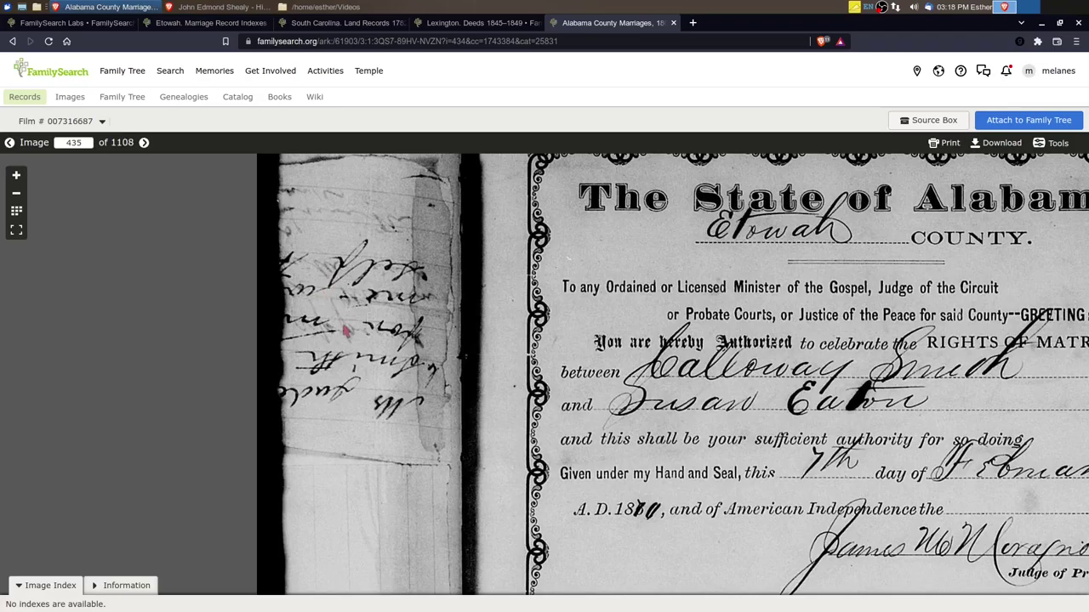
{"action": "left_click_drag", "start_coordinate": [687, 313], "coordinate": [549, 385]}
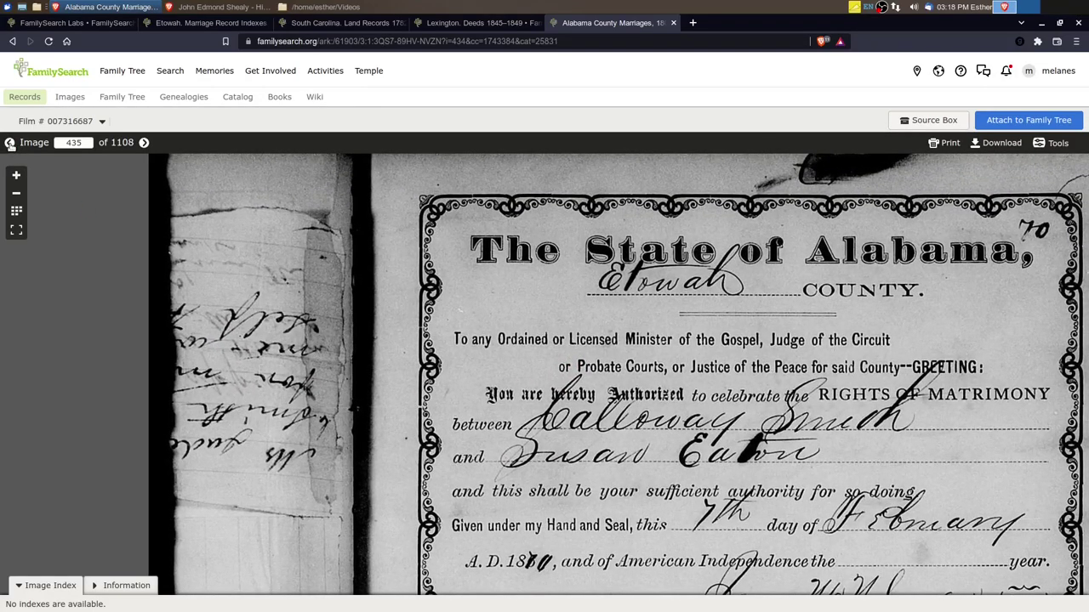
{"action": "left_click", "coordinate": [10, 143]}
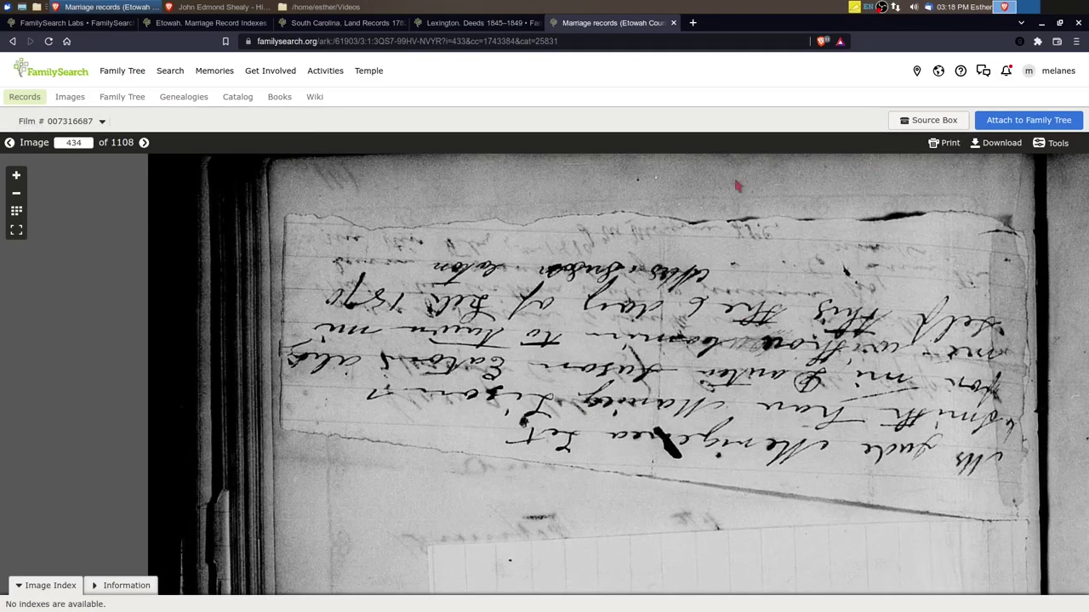
- Rotate image 434 left twice so the 6 February 1870 consent note reads upright
{"action": "left_click", "coordinate": [1053, 145]}
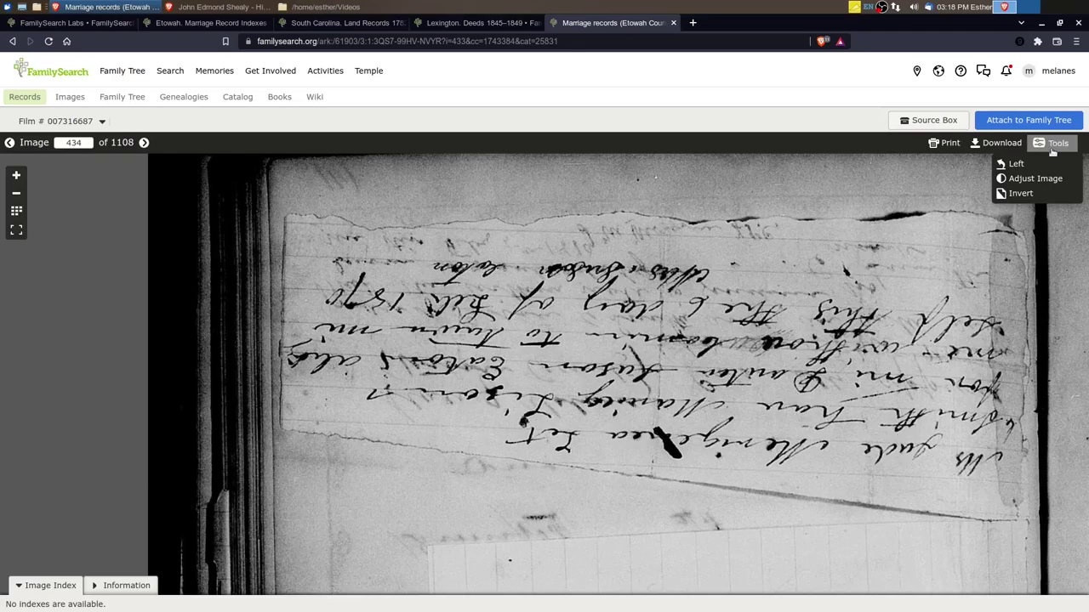
{"action": "left_click", "coordinate": [1029, 165]}
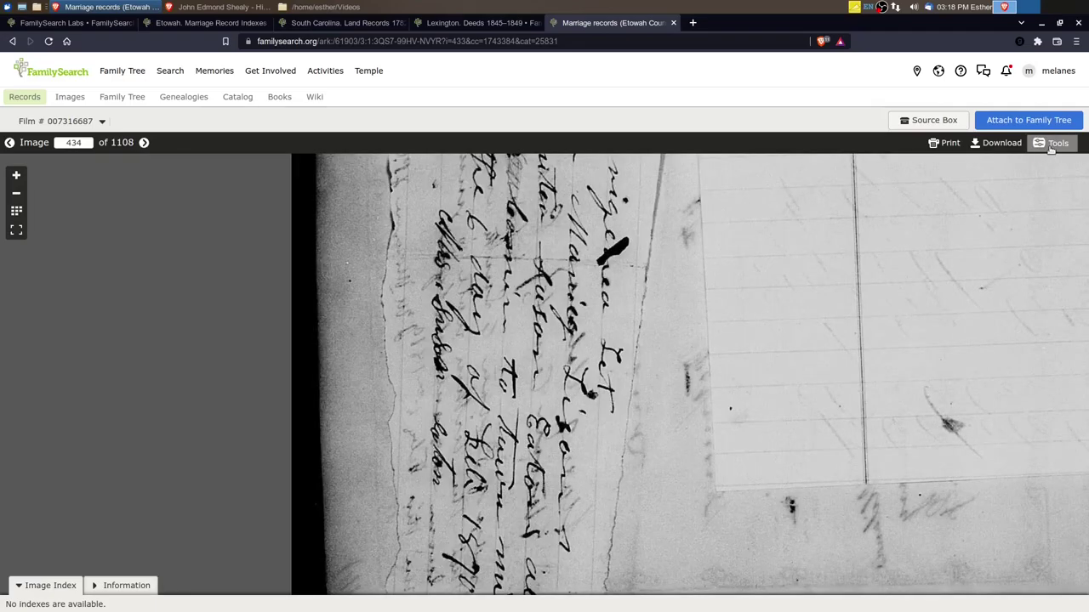
{"action": "left_click", "coordinate": [1051, 145]}
{"action": "left_click", "coordinate": [1034, 165]}
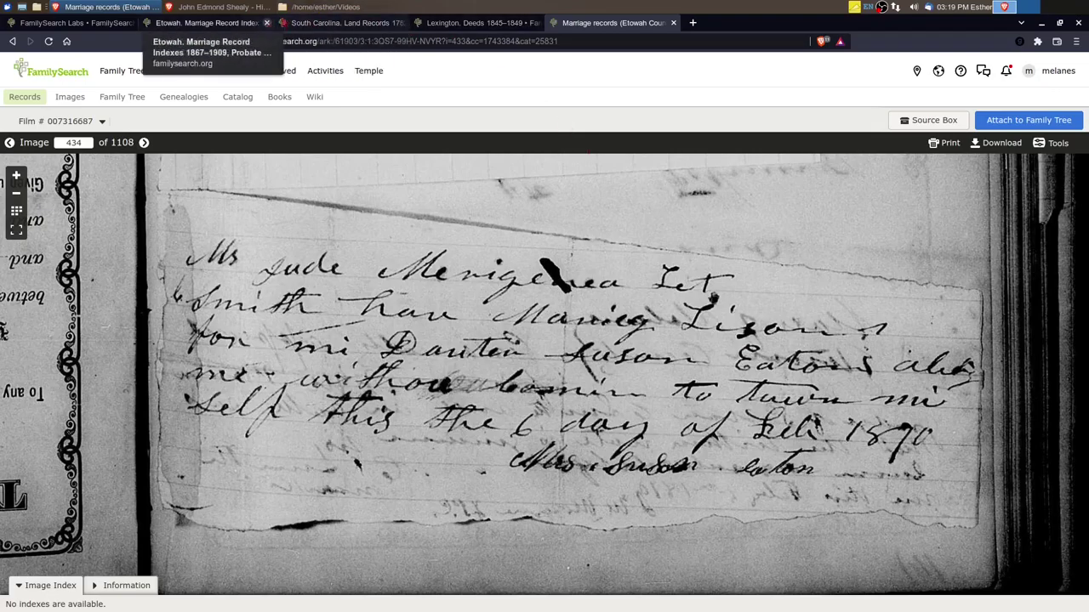
- Switch to the Etowah Marriage Record Indexes tab and list its earlier pages, including Full-Text Search
{"action": "left_click", "coordinate": [223, 23]}
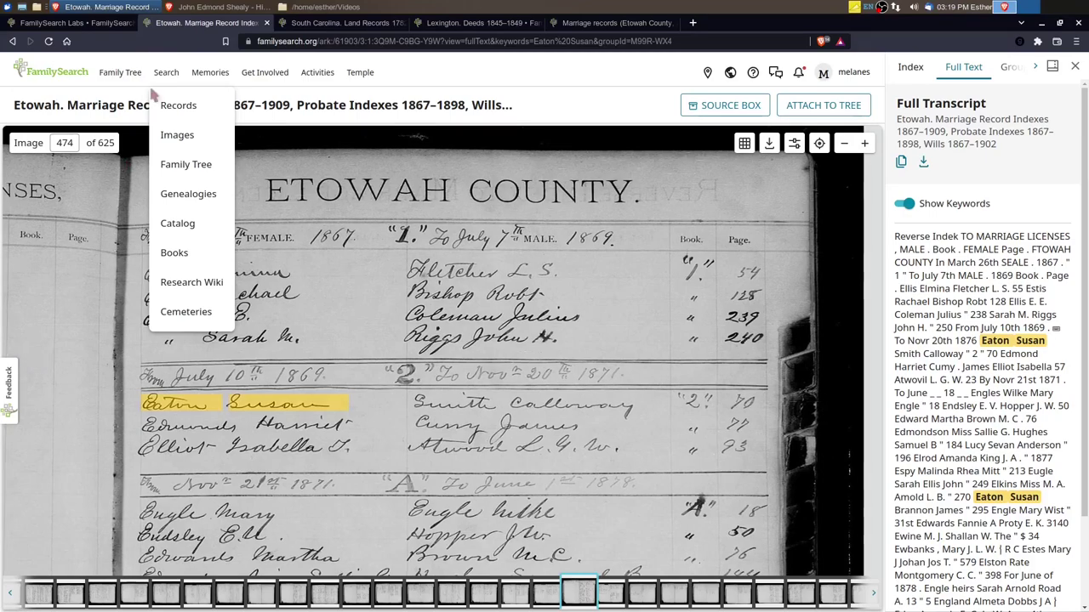
{"action": "right_click", "coordinate": [12, 40]}
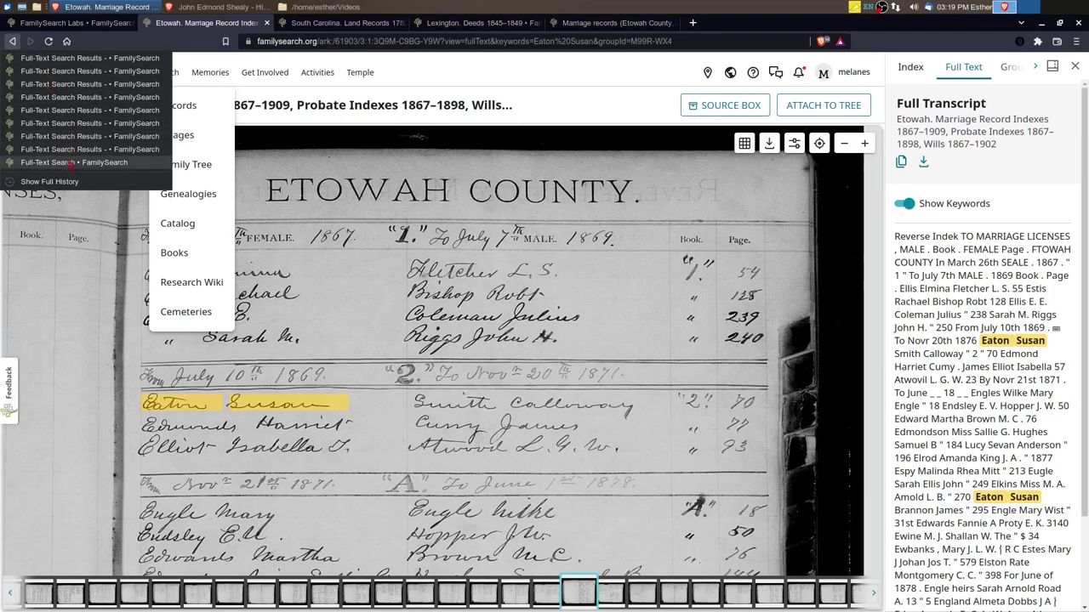